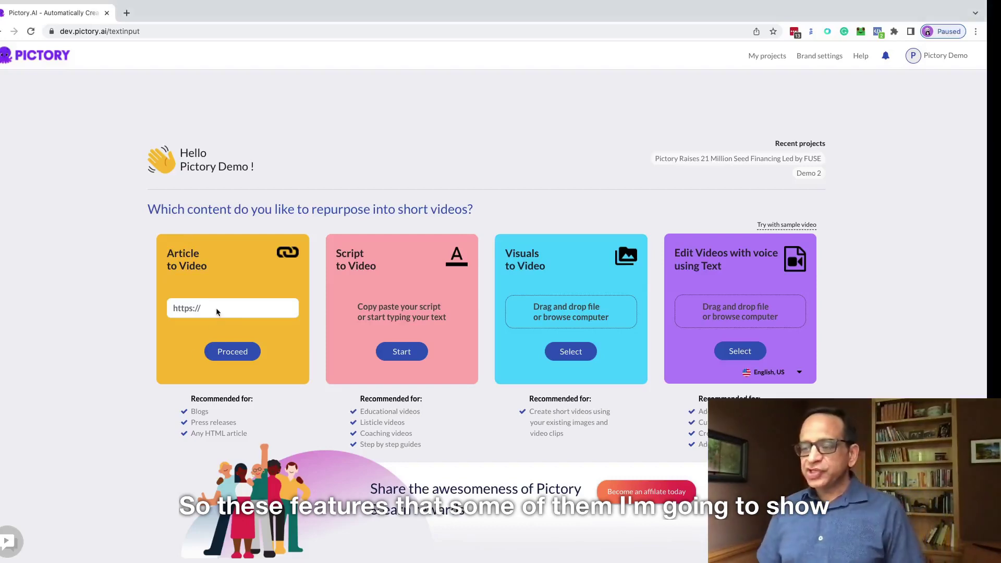
Step: Enter the Medium teaser-videos article URL as the Article to Video source and proceed
{"action": "left_click", "coordinate": [216, 309]}
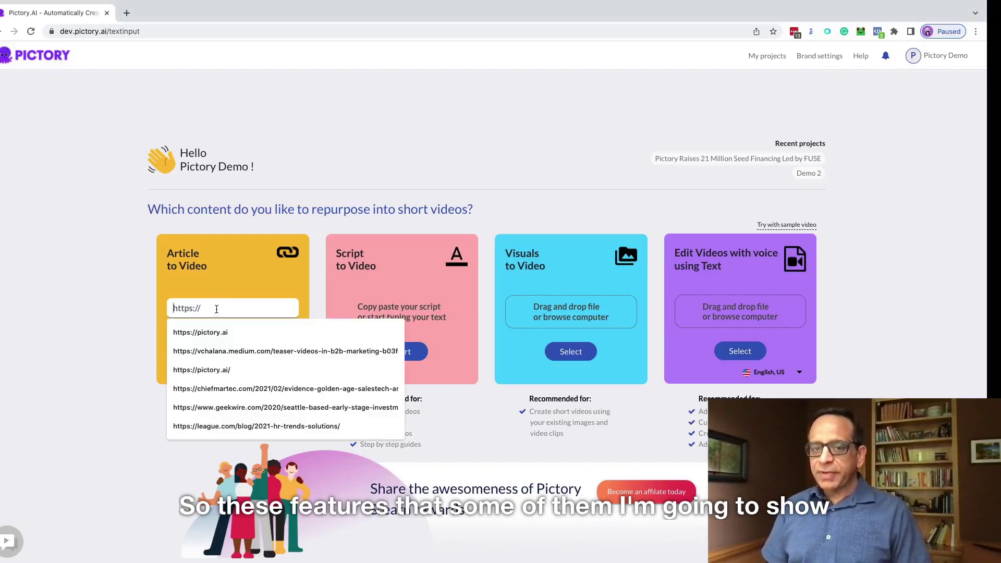
{"action": "left_click", "coordinate": [227, 352]}
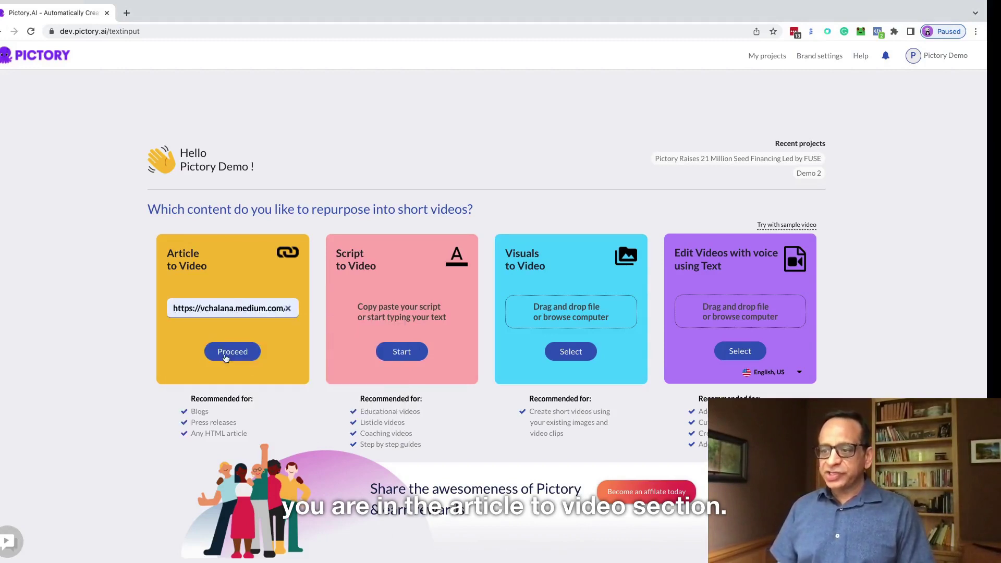
{"action": "triple_click", "coordinate": [216, 308]}
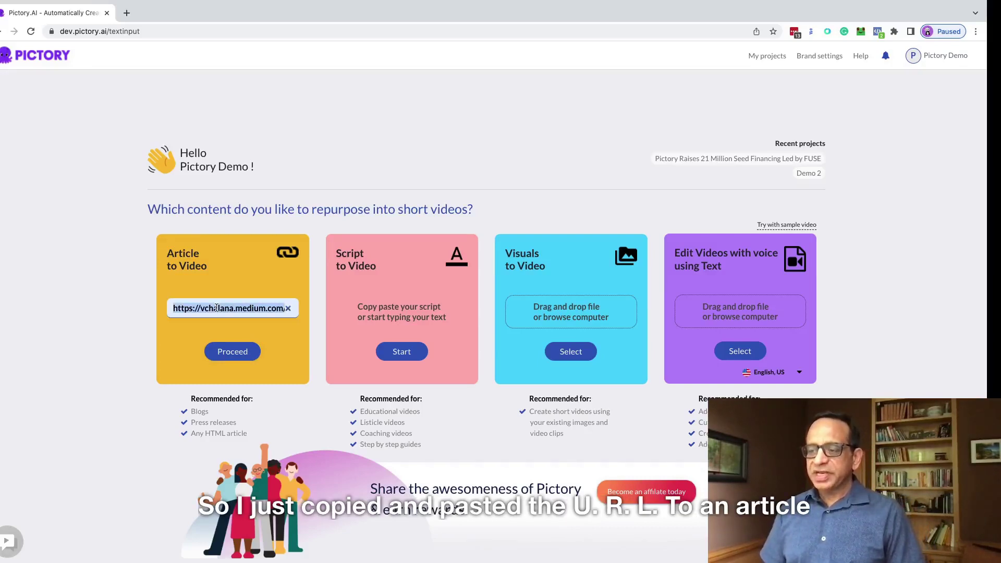
{"action": "key", "text": "Right"}
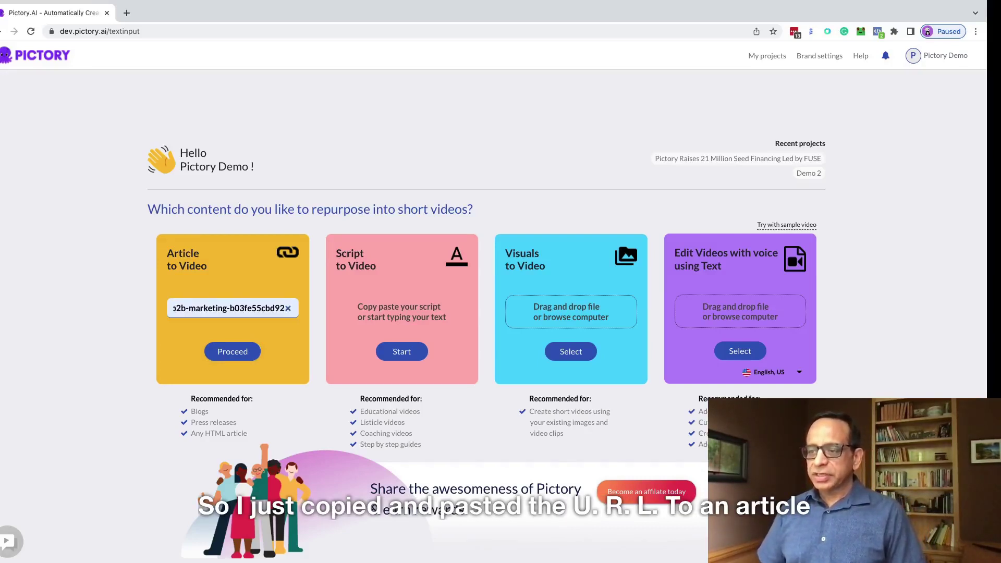
{"action": "key", "text": "Left"}
{"action": "key", "text": "Left"}
{"action": "key", "text": "Left"}
{"action": "key", "text": "Left"}
{"action": "key", "text": "Left"}
{"action": "key", "text": "Left"}
{"action": "key", "text": "Left"}
{"action": "key", "text": "Left"}
{"action": "key", "text": "Left"}
{"action": "key", "text": "Left"}
{"action": "key", "text": "Left"}
{"action": "key", "text": "Left"}
{"action": "key", "text": "Left"}
{"action": "key", "text": "Left"}
{"action": "key", "text": "Left"}
{"action": "key", "text": "Left"}
{"action": "key", "text": "Left"}
{"action": "key", "text": "Left"}
{"action": "key", "text": "Left"}
{"action": "key", "text": "Left"}
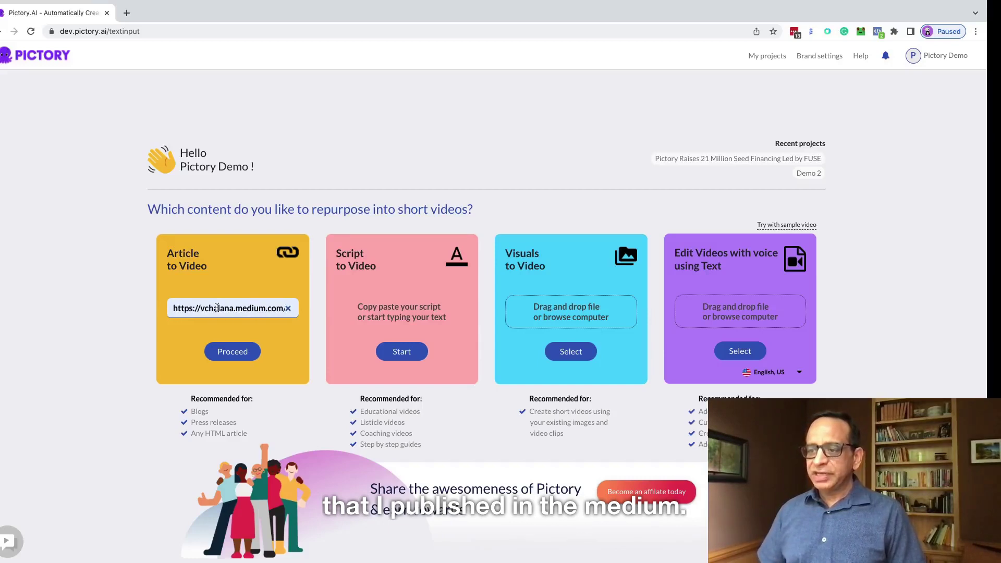
{"action": "left_click", "coordinate": [232, 351]}
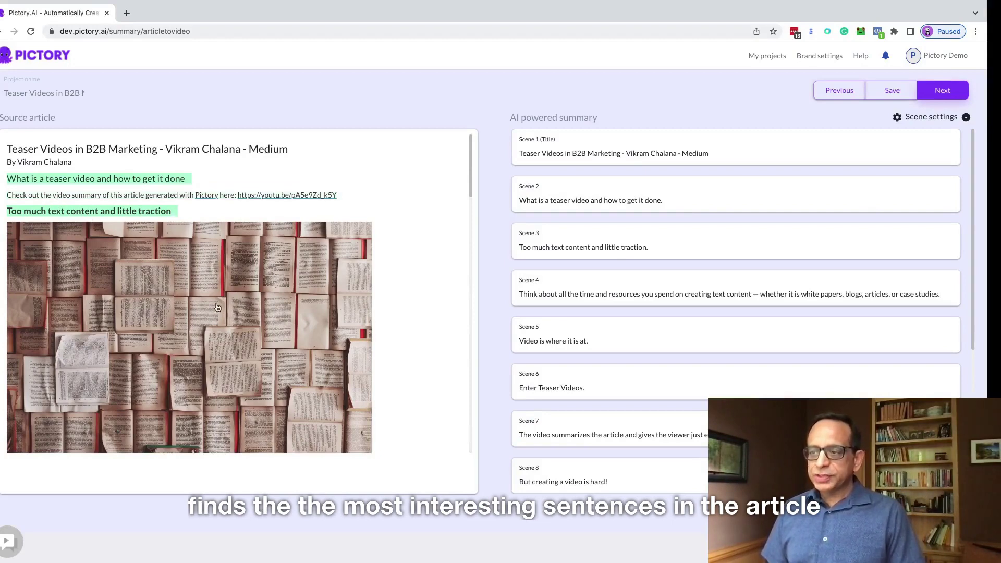
Step: Scroll through the Source article panel beside the summary and back to the top
{"action": "scroll", "coordinate": [217, 307], "scroll_direction": "down", "scroll_amount": 12}
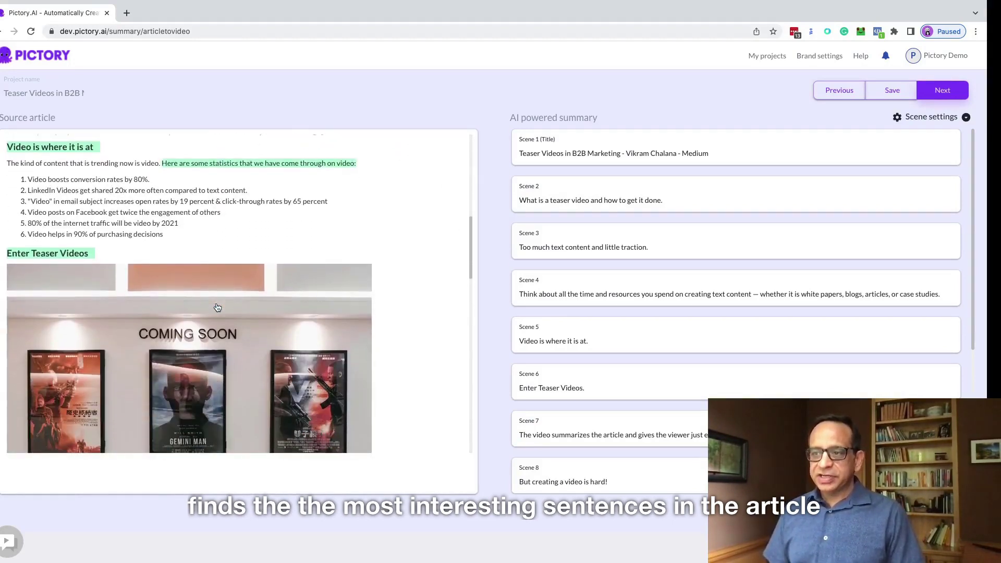
{"action": "scroll", "coordinate": [217, 307], "scroll_direction": "down", "scroll_amount": 12}
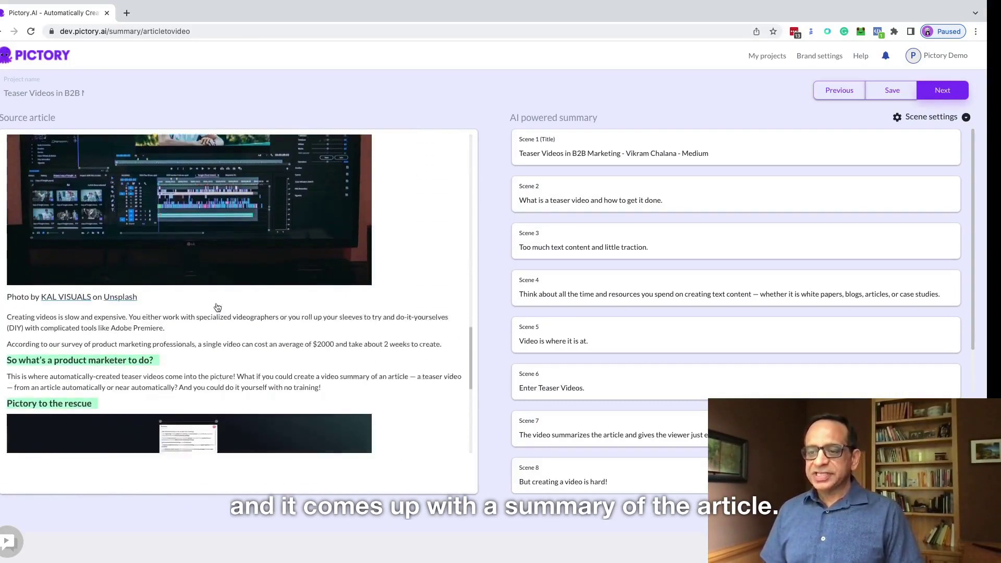
{"action": "scroll", "coordinate": [217, 307], "scroll_direction": "down", "scroll_amount": 3}
{"action": "scroll", "coordinate": [217, 307], "scroll_direction": "up", "scroll_amount": 20}
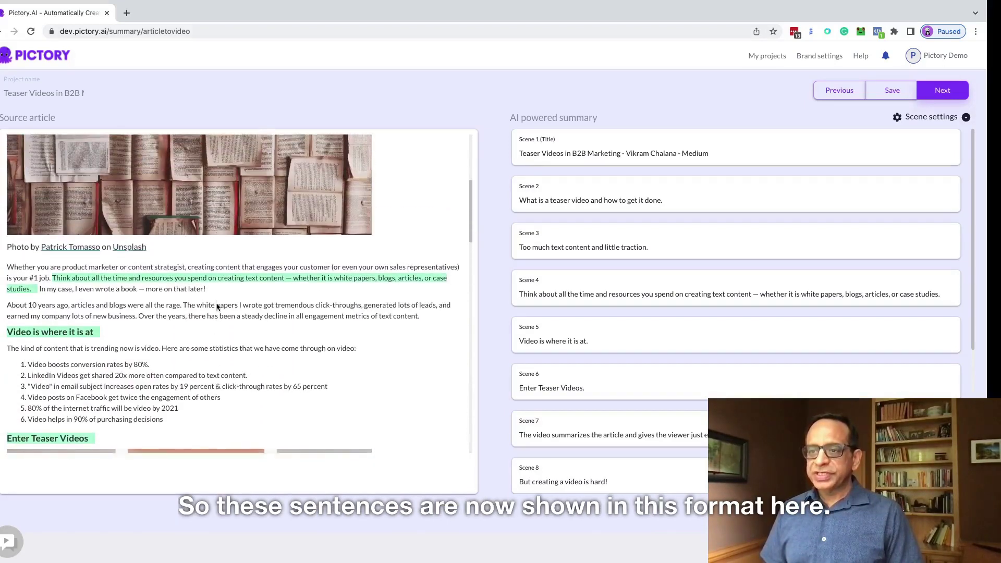
{"action": "scroll", "coordinate": [217, 307], "scroll_direction": "up", "scroll_amount": 6}
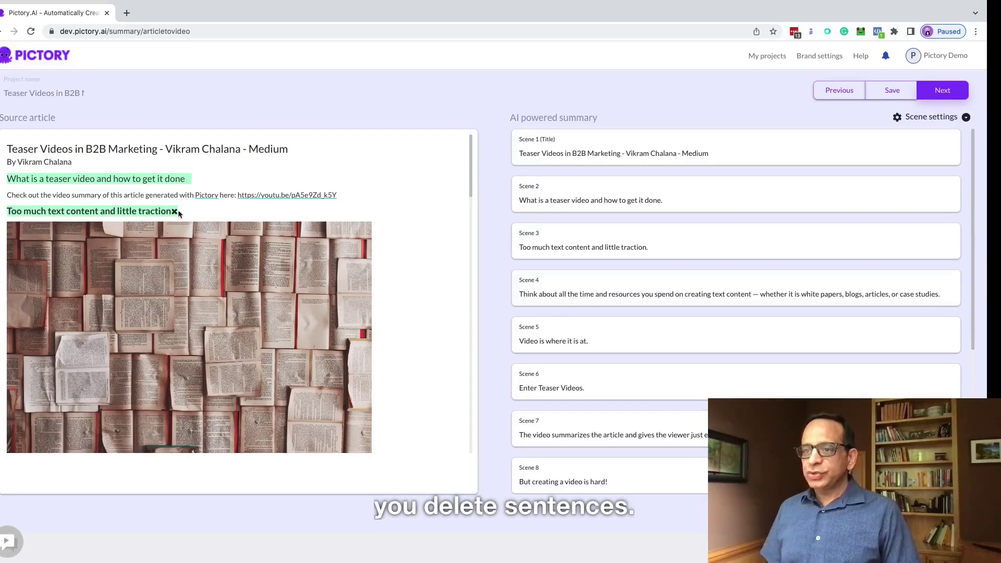
Step: Drop the teaser-video question and add the 80% conversion and LinkedIn sharing statistics as scenes
{"action": "left_click", "coordinate": [186, 178]}
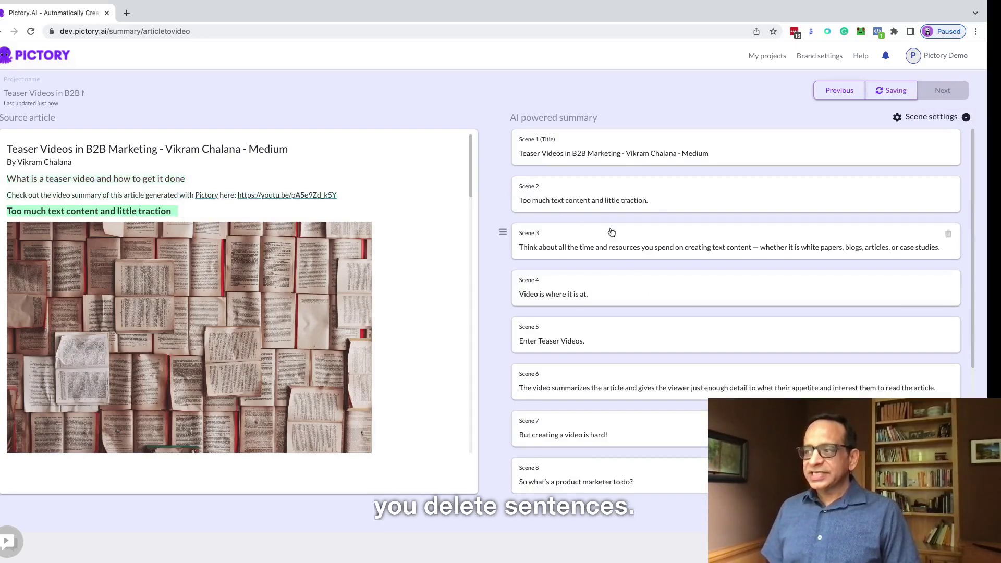
{"action": "scroll", "coordinate": [237, 276], "scroll_direction": "down", "scroll_amount": 2}
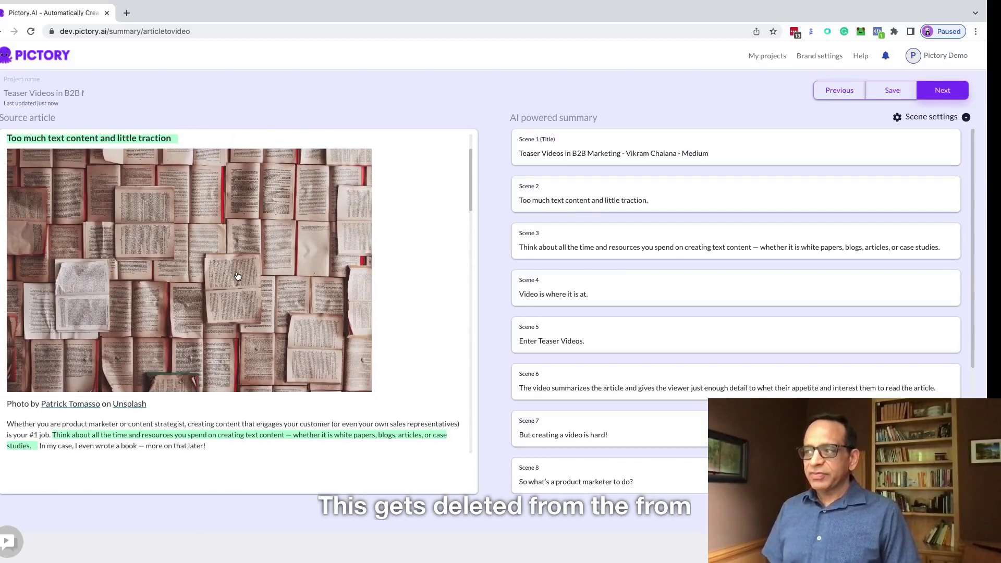
{"action": "scroll", "coordinate": [237, 276], "scroll_direction": "down", "scroll_amount": 5}
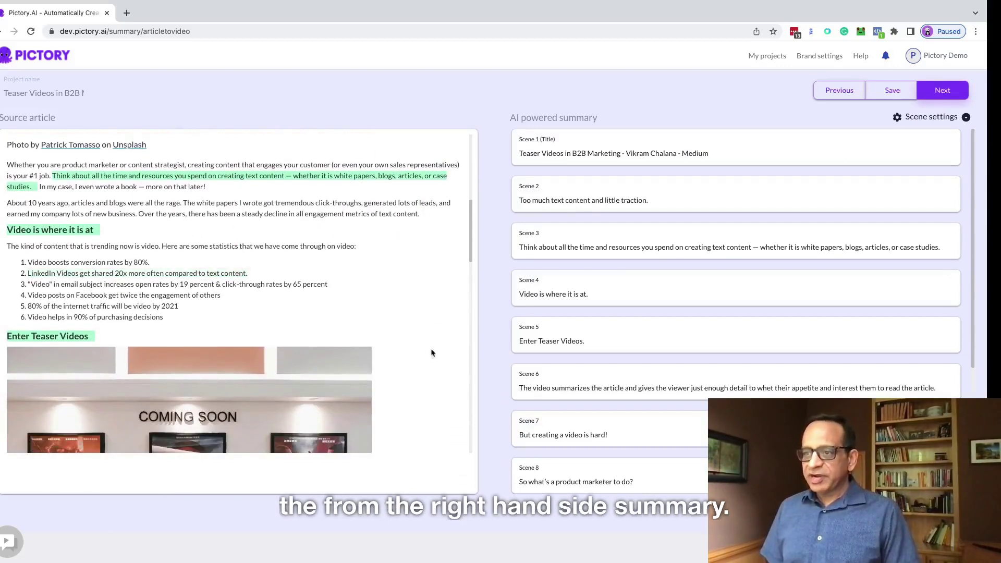
{"action": "left_click", "coordinate": [92, 265]}
{"action": "left_click", "coordinate": [114, 277]}
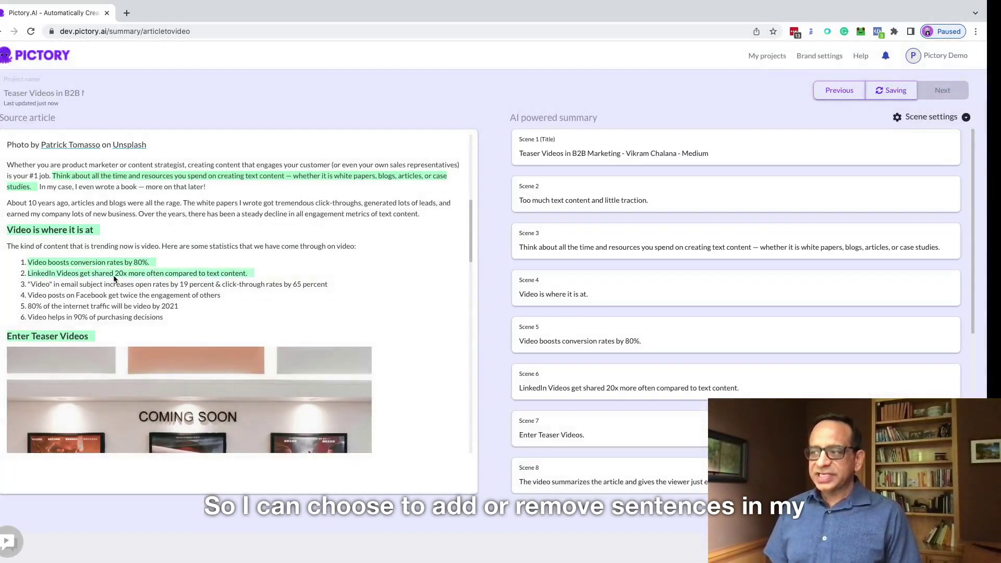
Step: Remove the 'Think about all the time…' sentence from the summary
{"action": "scroll", "coordinate": [114, 281], "scroll_direction": "up", "scroll_amount": 1}
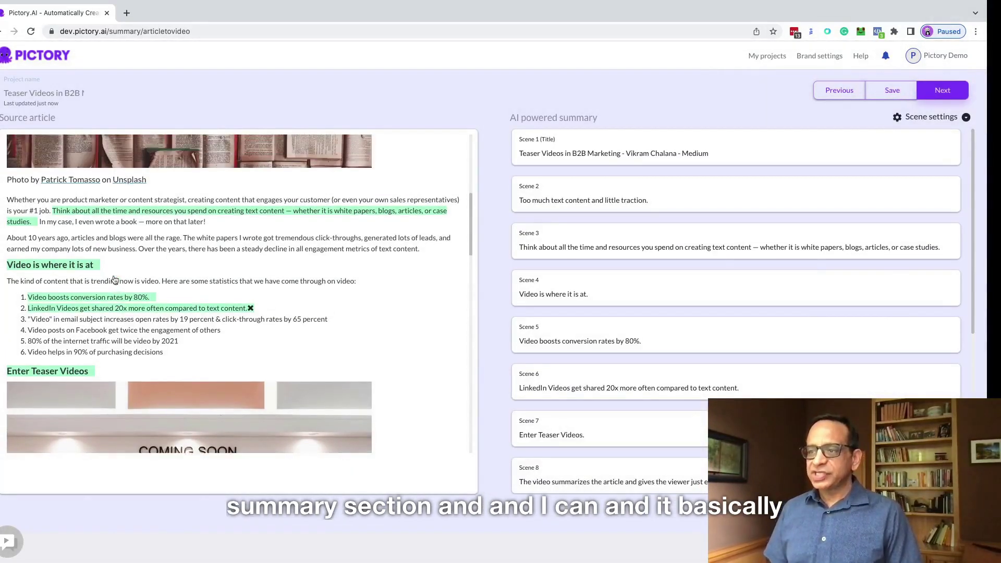
{"action": "left_click", "coordinate": [35, 223]}
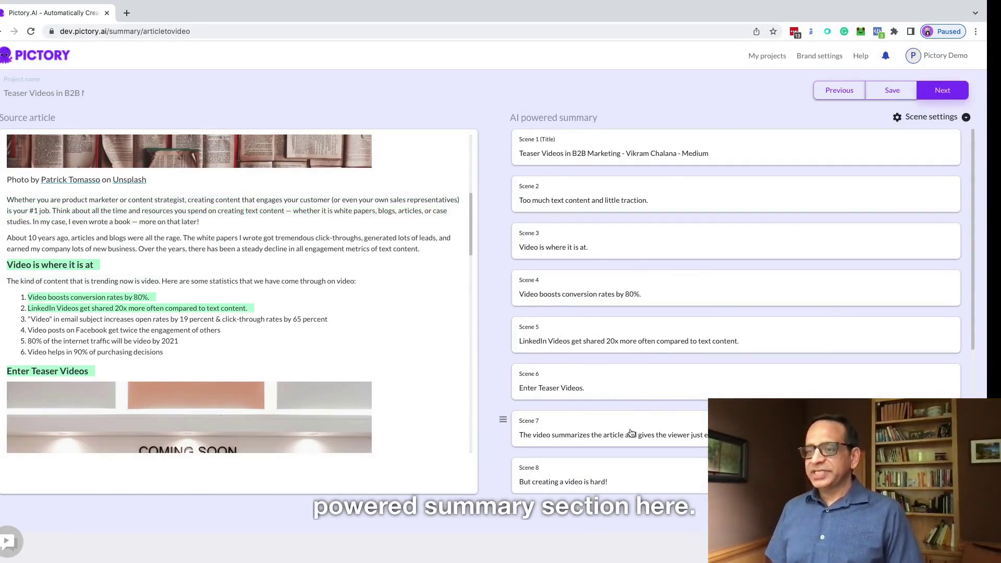
{"action": "scroll", "coordinate": [277, 304], "scroll_direction": "up", "scroll_amount": 3}
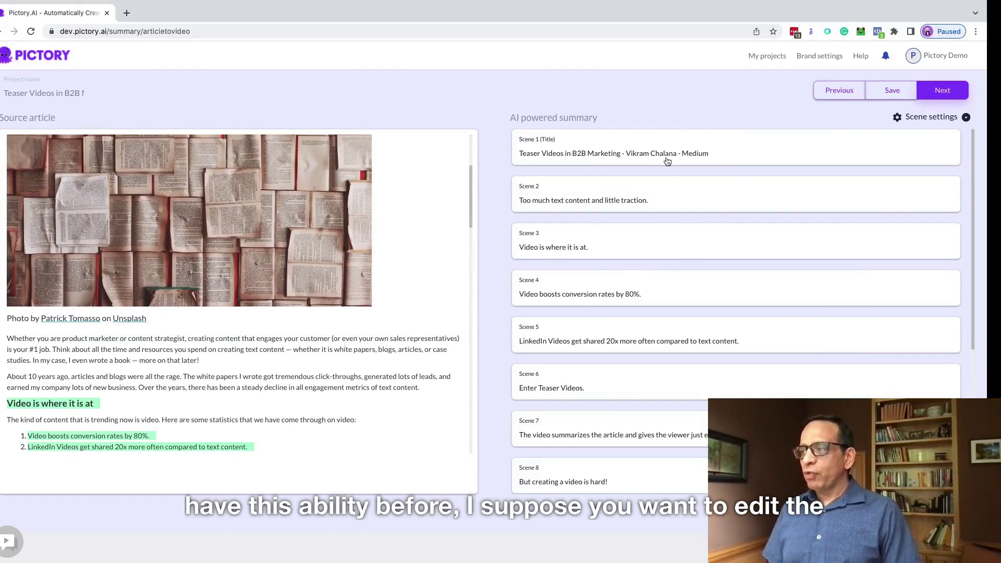
Step: Delete the author and '- Medium' from Scene 1, leaving 'Teaser Videos in B2B Marketing'
{"action": "left_click", "coordinate": [638, 154]}
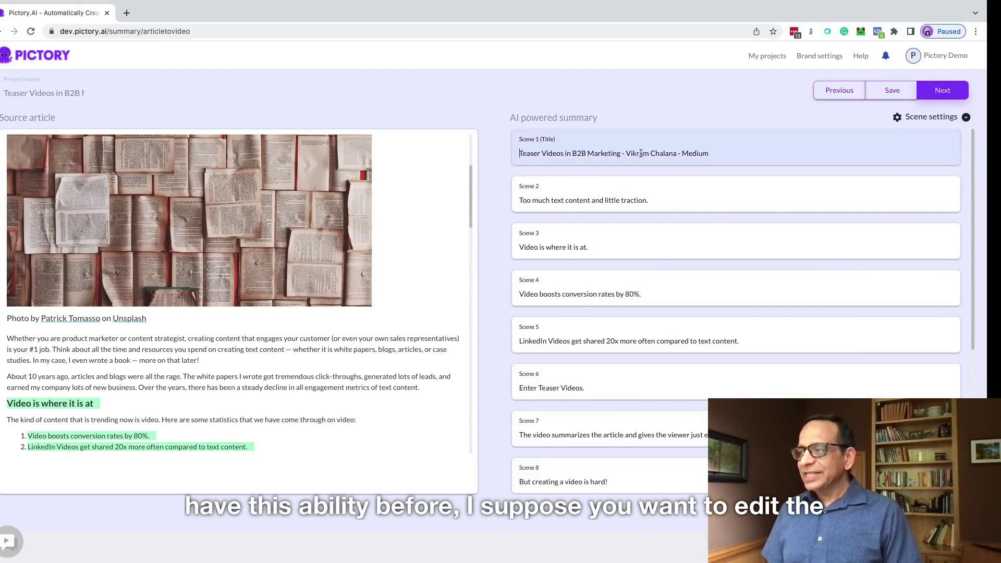
{"action": "double_click", "coordinate": [635, 154]}
{"action": "left_click", "coordinate": [629, 154]}
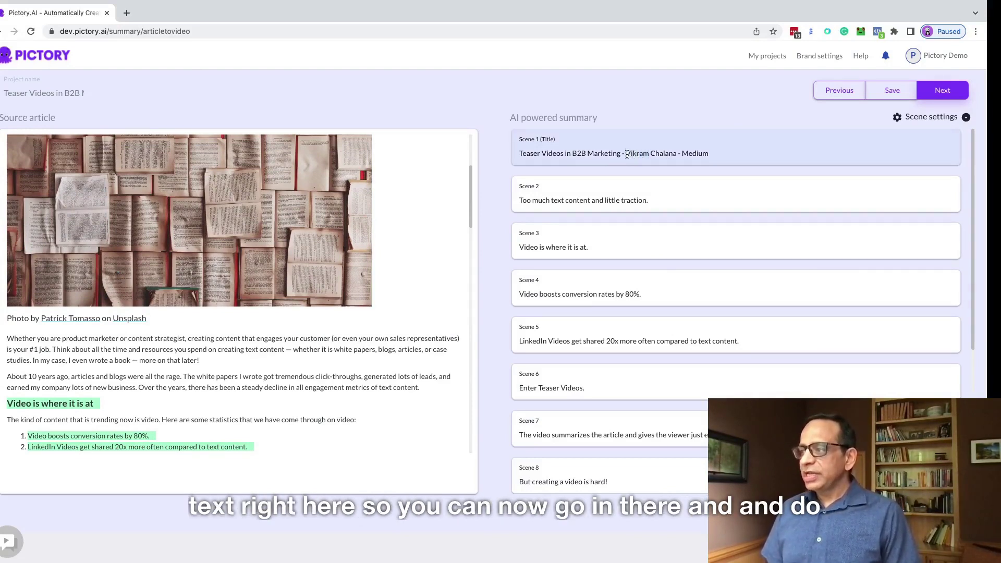
{"action": "left_click_drag", "start_coordinate": [627, 155], "coordinate": [713, 158]}
{"action": "key", "text": "BackSpace"}
{"action": "key", "text": "BackSpace"}
{"action": "key", "text": "BackSpace"}
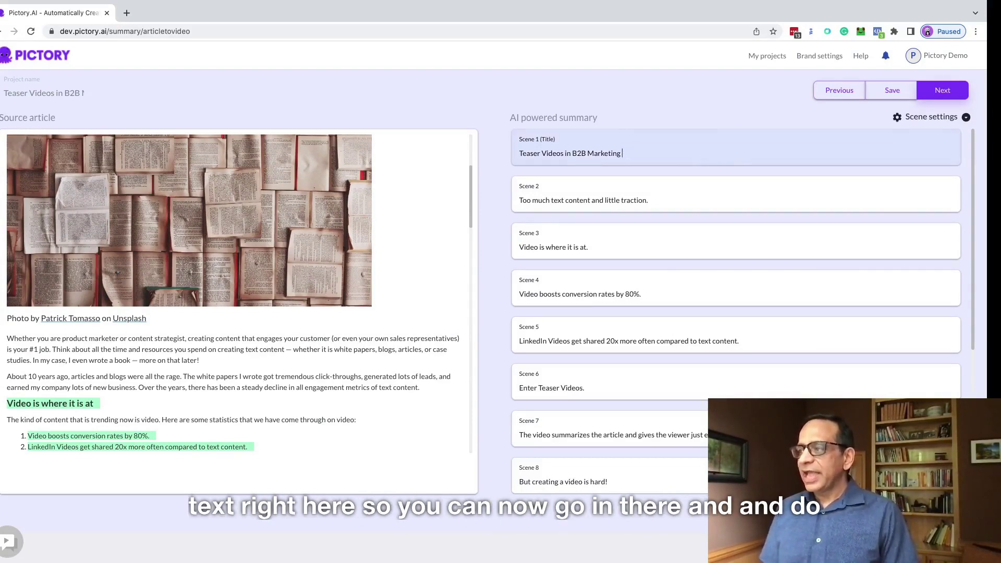
{"action": "left_click", "coordinate": [547, 202]}
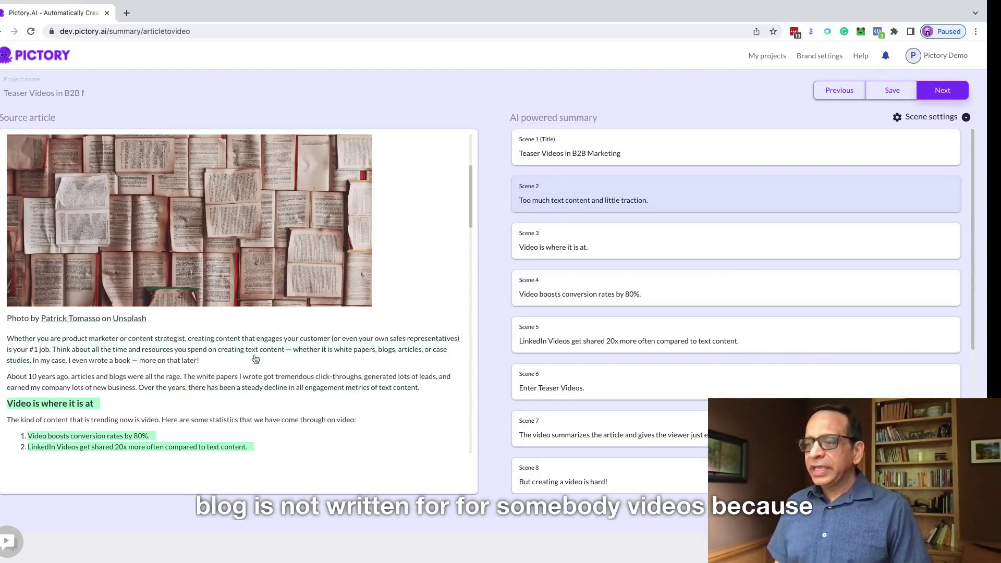
{"action": "scroll", "coordinate": [271, 376], "scroll_direction": "up", "scroll_amount": 3}
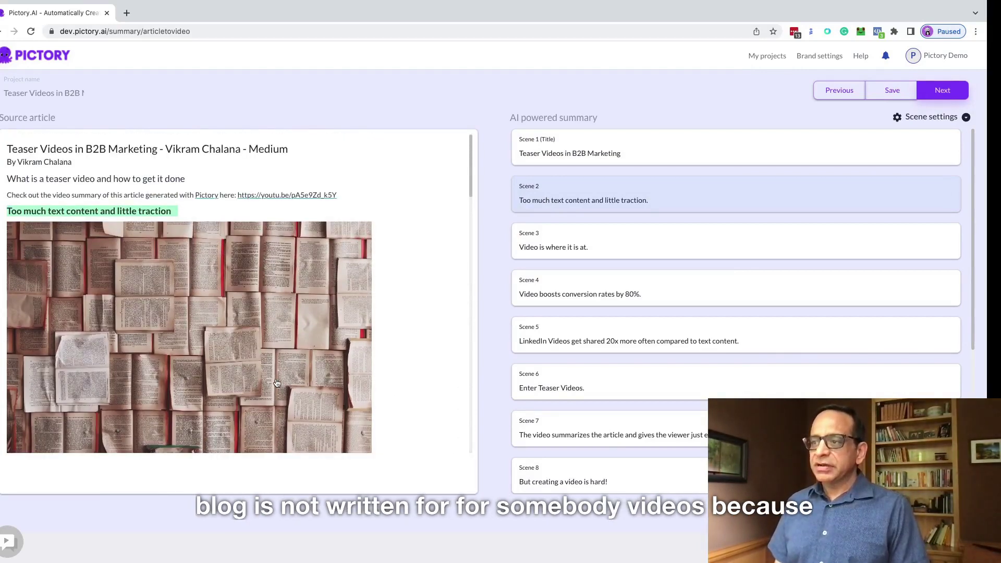
{"action": "scroll", "coordinate": [277, 383], "scroll_direction": "down", "scroll_amount": 1}
{"action": "scroll", "coordinate": [277, 383], "scroll_direction": "down", "scroll_amount": 1}
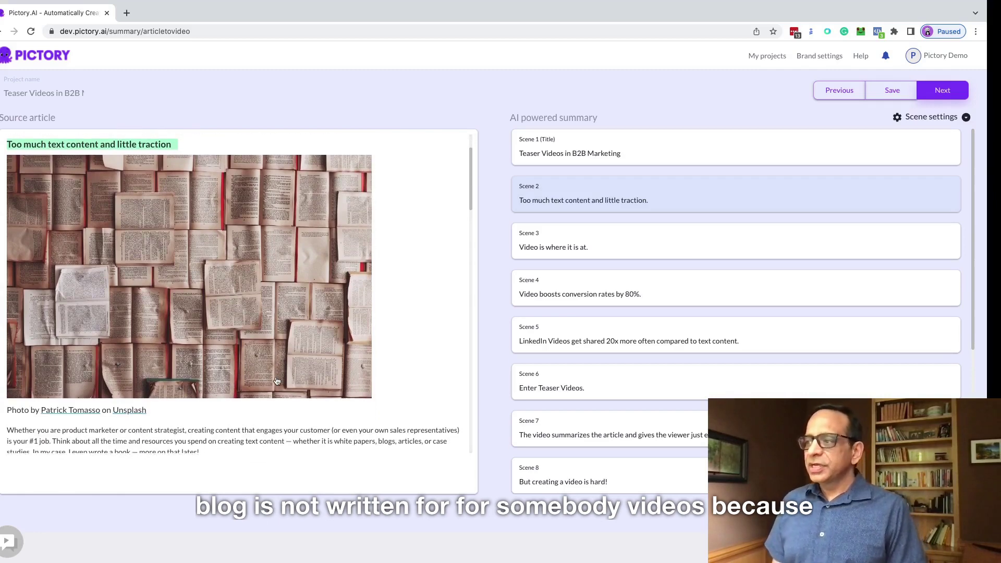
{"action": "scroll", "coordinate": [293, 400], "scroll_direction": "down", "scroll_amount": 2}
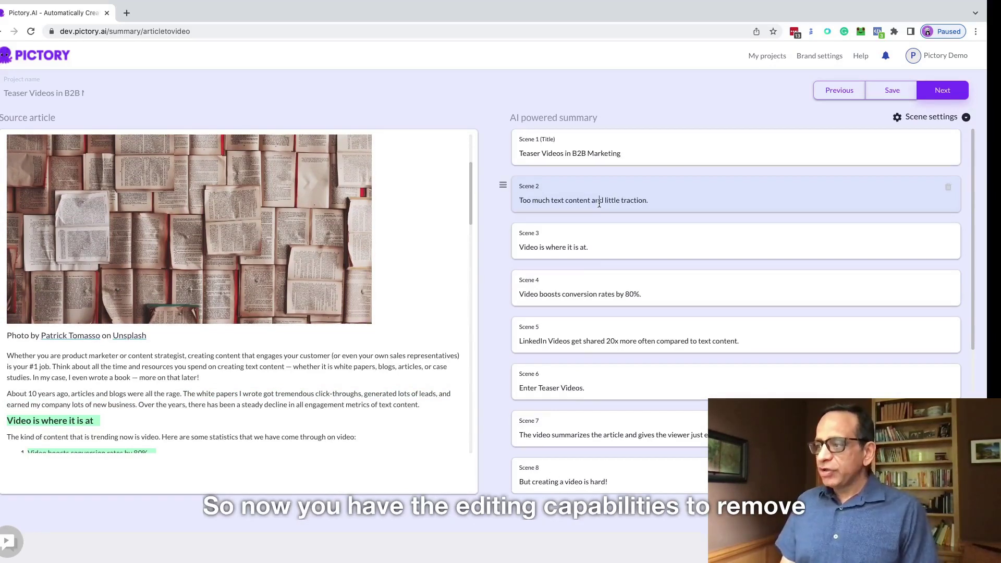
Step: Drag the 'Too much text content and little traction.' scene down to the Scene 4 slot
{"action": "left_click", "coordinate": [649, 203]}
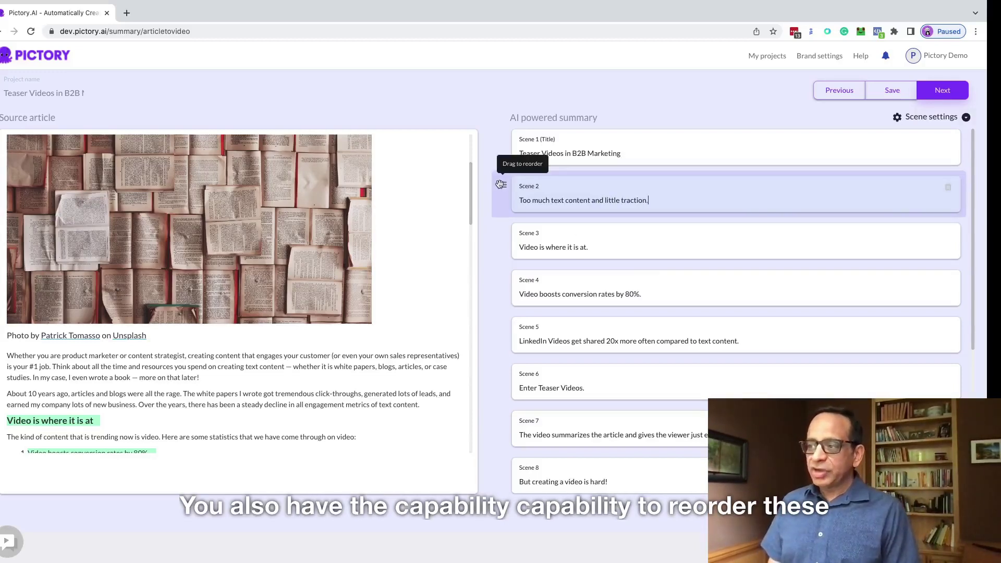
{"action": "left_click_drag", "start_coordinate": [501, 188], "coordinate": [510, 289]}
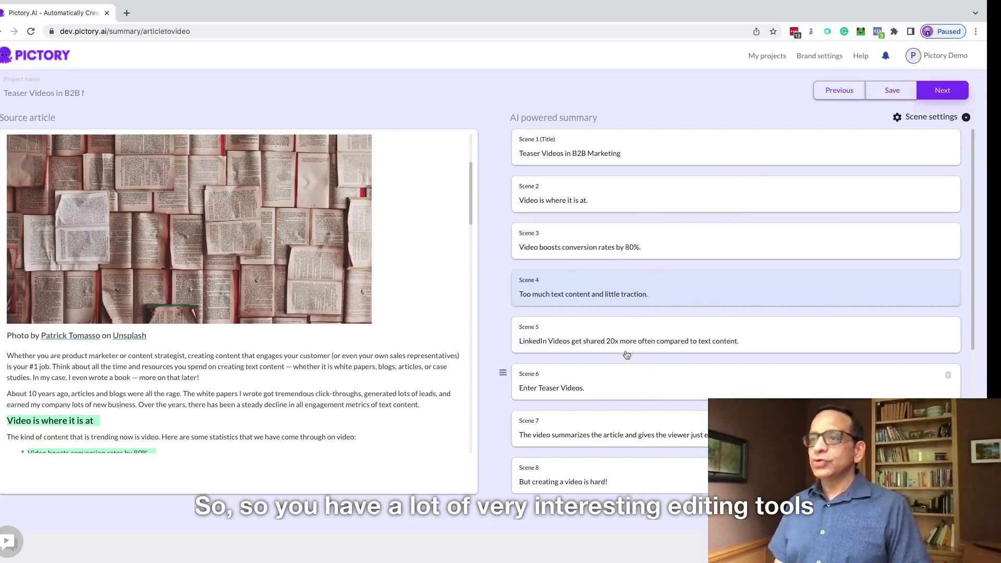
{"action": "scroll", "coordinate": [334, 412], "scroll_direction": "up", "scroll_amount": 5}
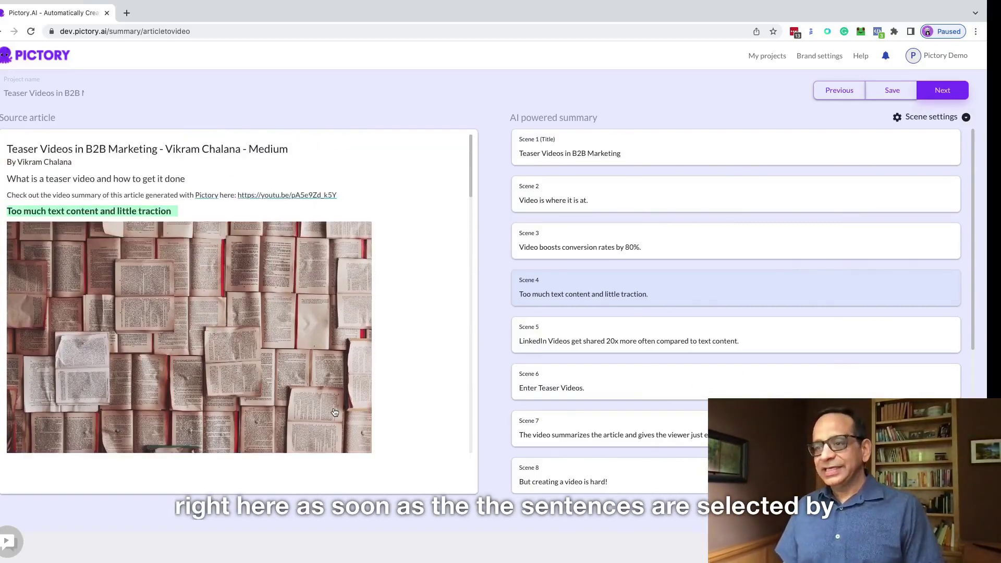
{"action": "scroll", "coordinate": [339, 413], "scroll_direction": "down", "scroll_amount": 5}
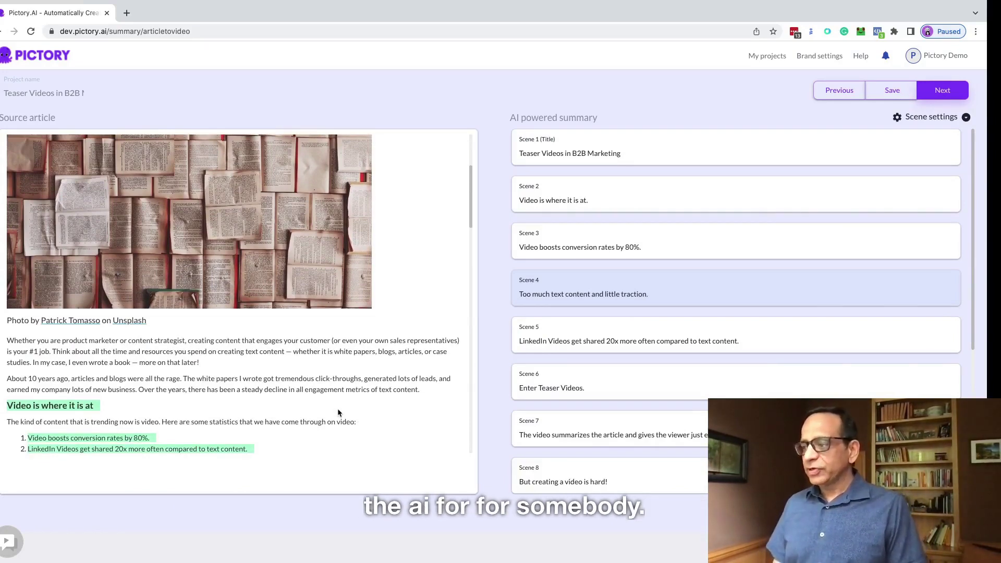
{"action": "left_click", "coordinate": [608, 434]}
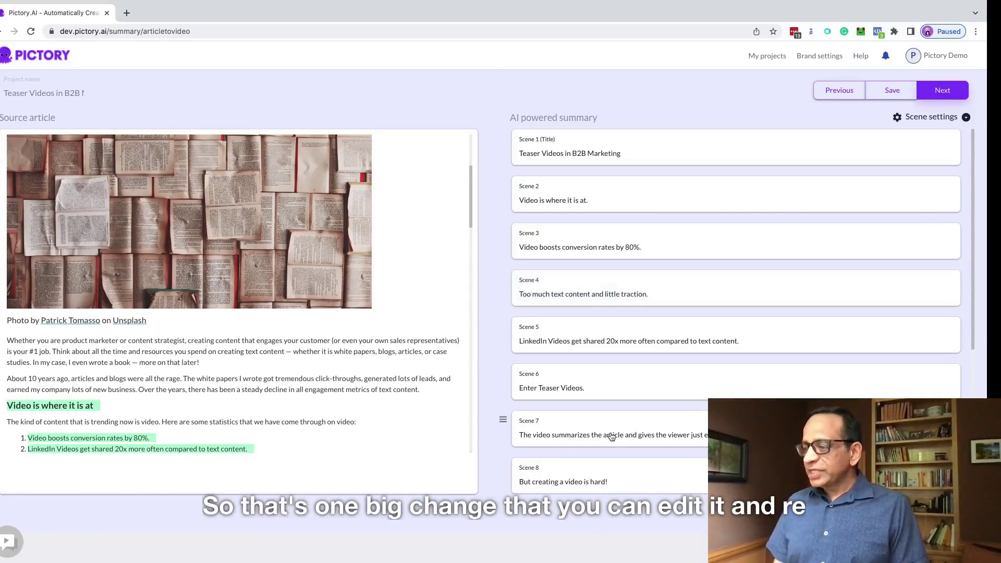
{"action": "left_click", "coordinate": [624, 478]}
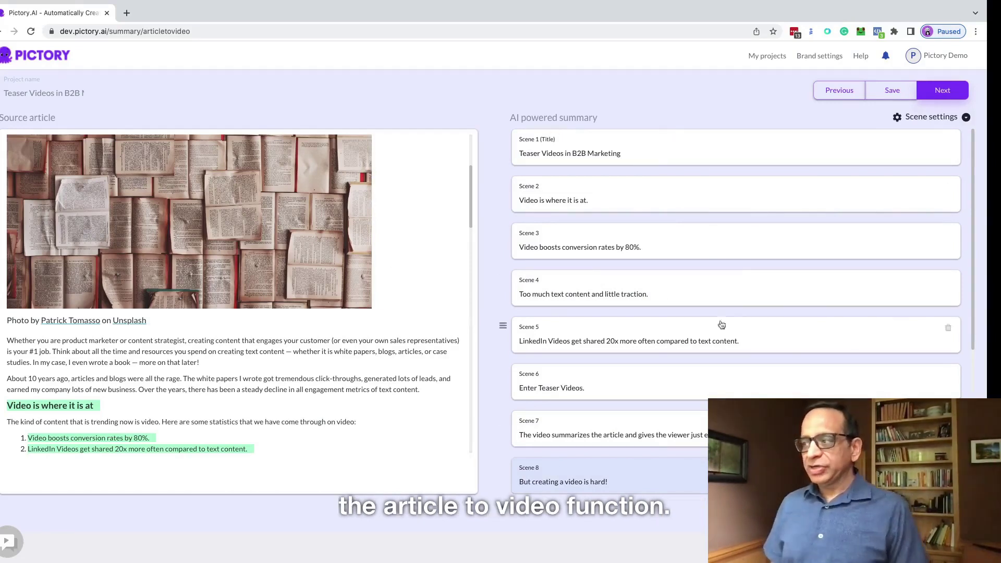
Step: Turn off Auto visuals selection and Auto highlight keywords in Scene settings
{"action": "left_click", "coordinate": [934, 117]}
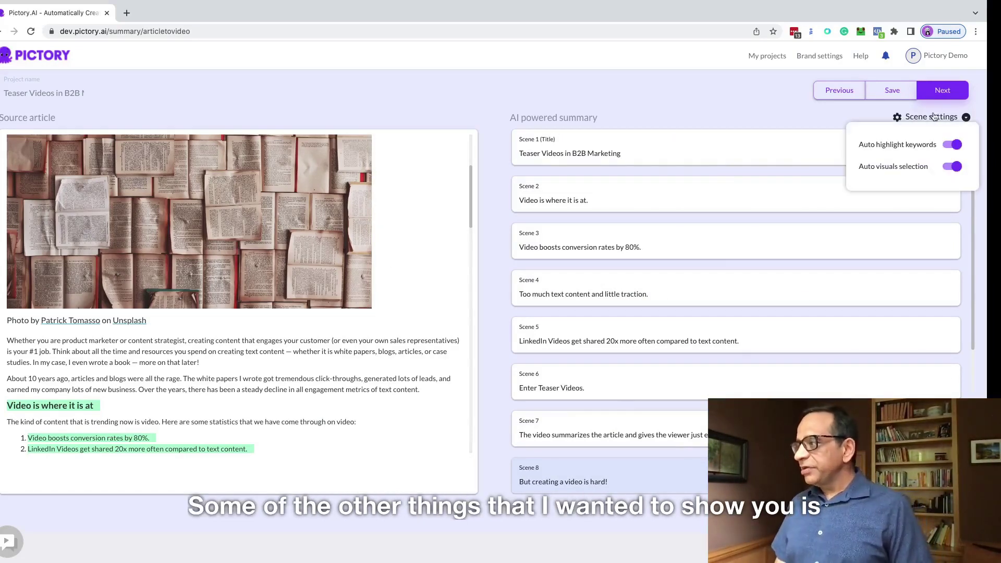
{"action": "left_click", "coordinate": [947, 168]}
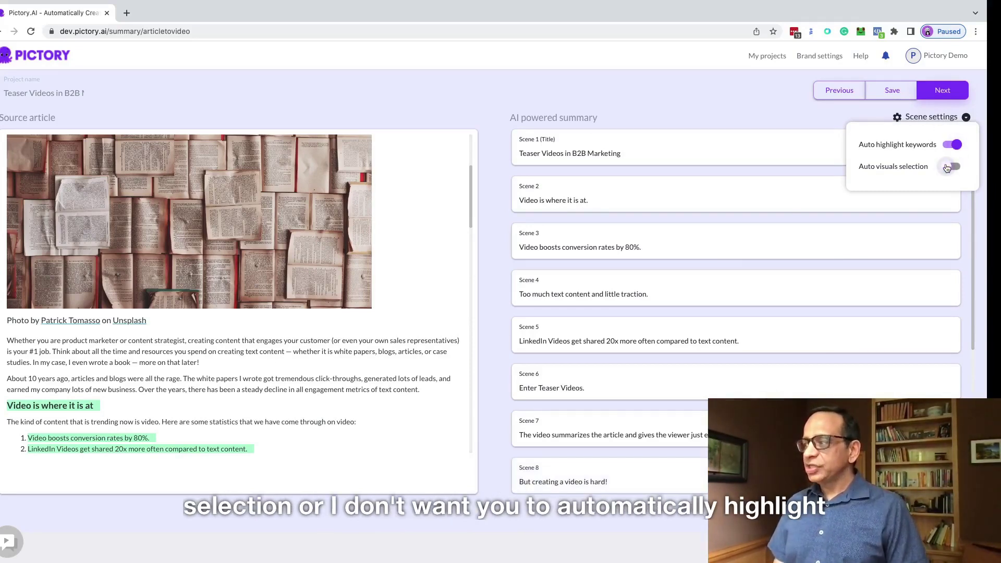
{"action": "left_click", "coordinate": [948, 145]}
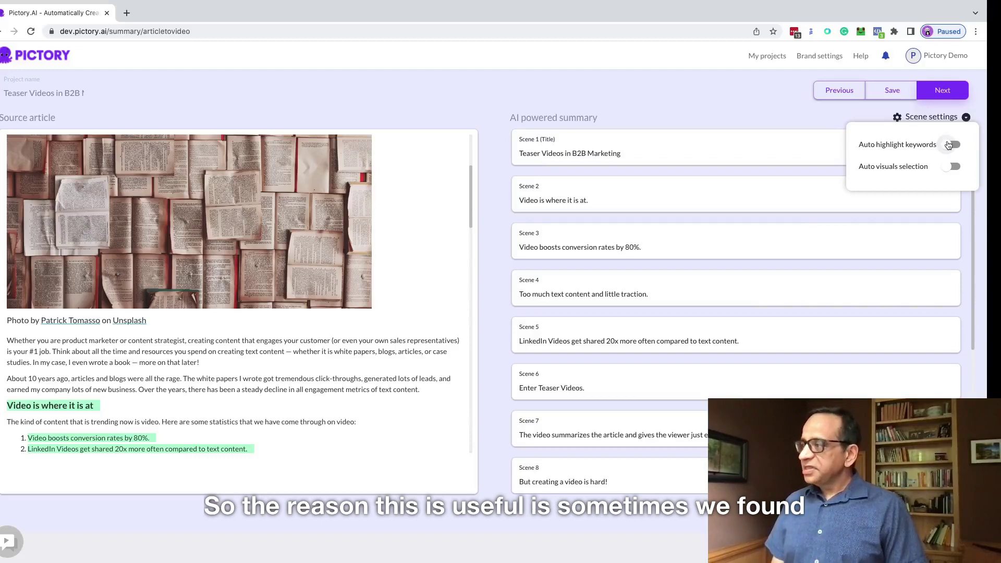
{"action": "mouse_move", "coordinate": [962, 118]}
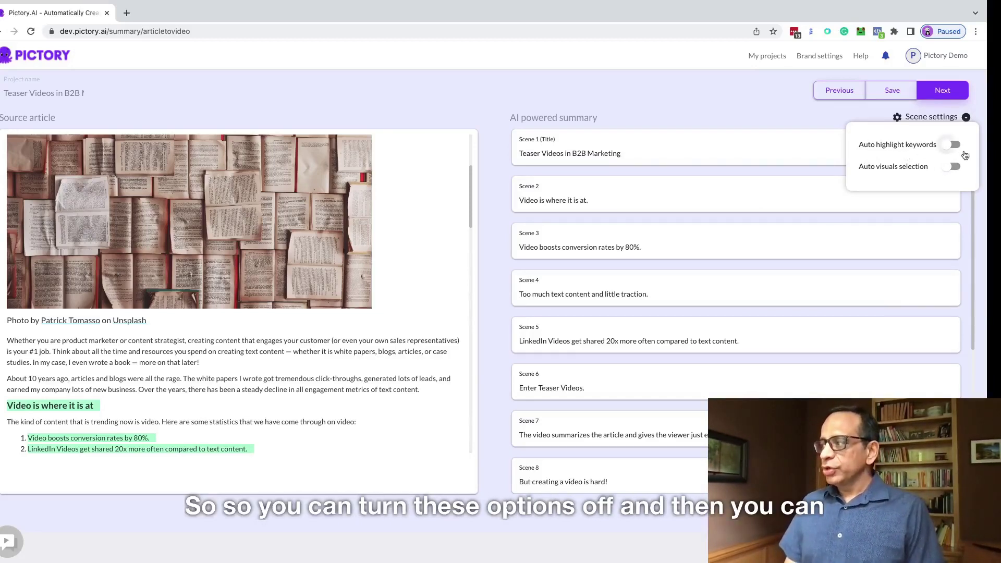
Step: Advance from the summary past the aspect-ratio choice to the storyboard
{"action": "left_click", "coordinate": [944, 92]}
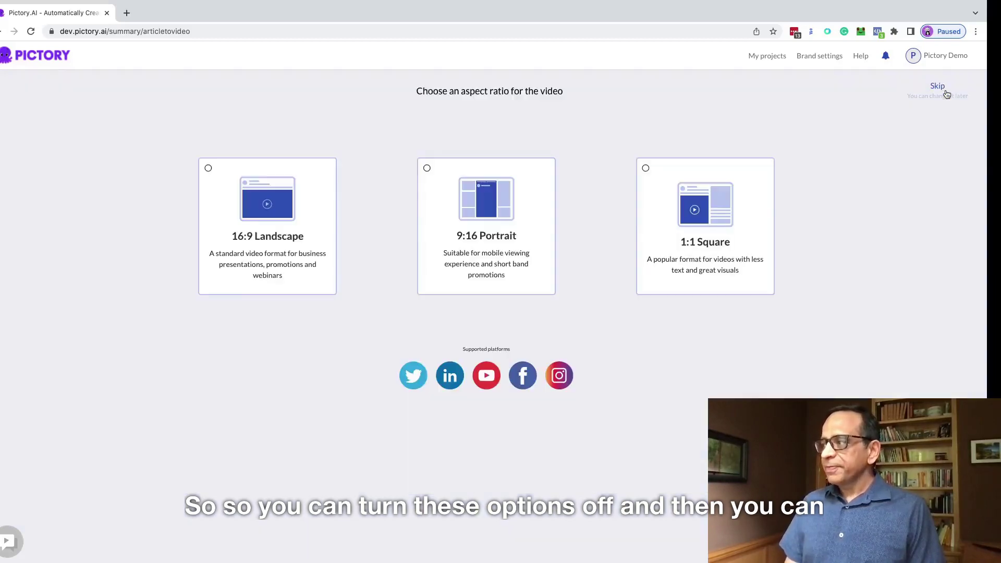
{"action": "left_click", "coordinate": [237, 244]}
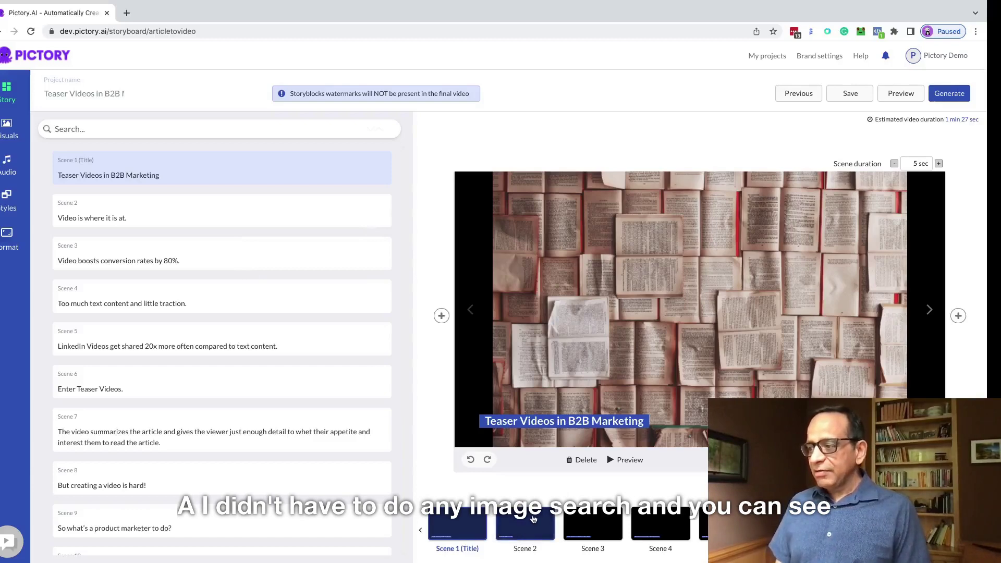
{"action": "left_click", "coordinate": [524, 542]}
{"action": "left_click", "coordinate": [597, 545]}
{"action": "left_click", "coordinate": [642, 534]}
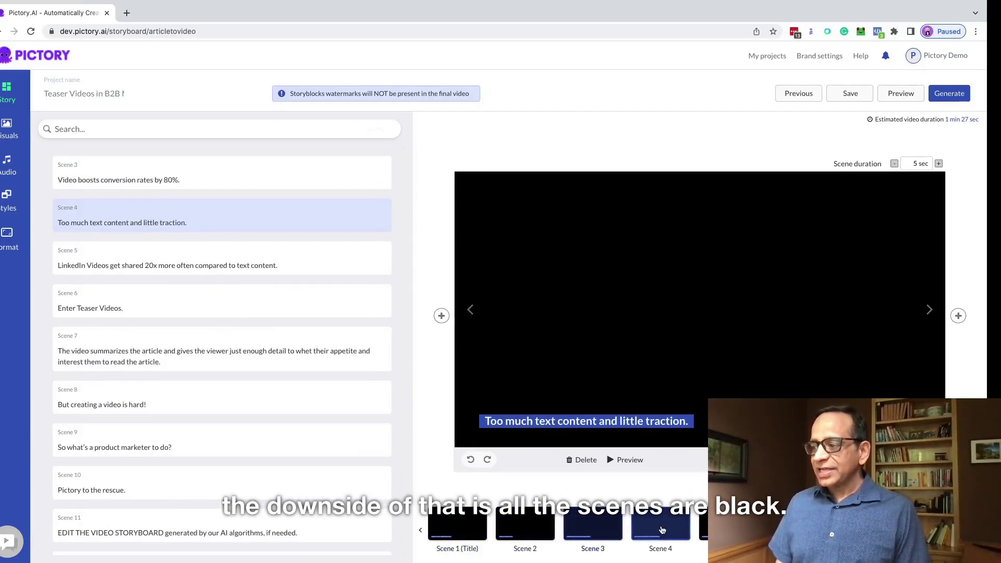
{"action": "left_click", "coordinate": [702, 524]}
{"action": "left_click", "coordinate": [458, 520]}
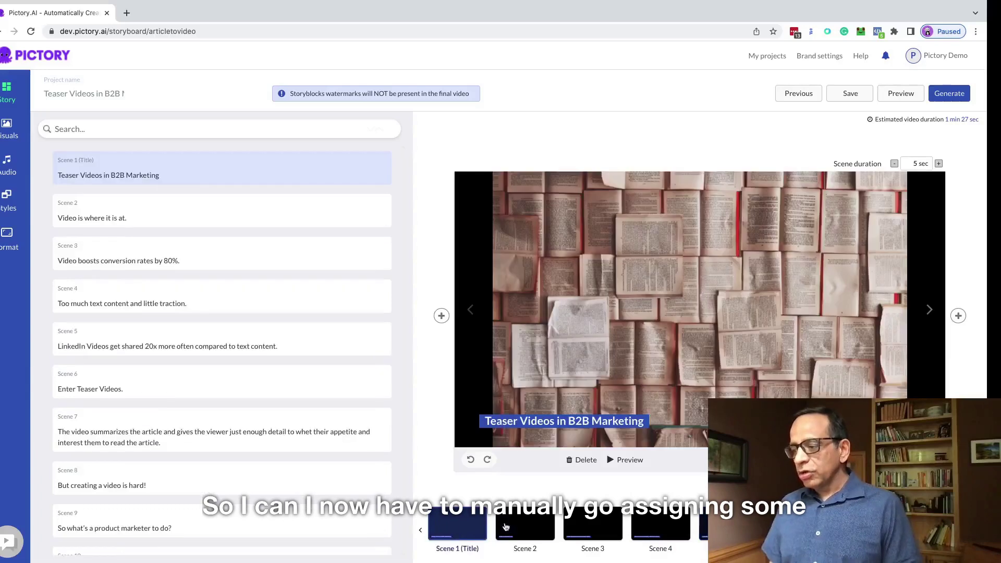
{"action": "left_click", "coordinate": [527, 521]}
{"action": "left_click", "coordinate": [455, 516]}
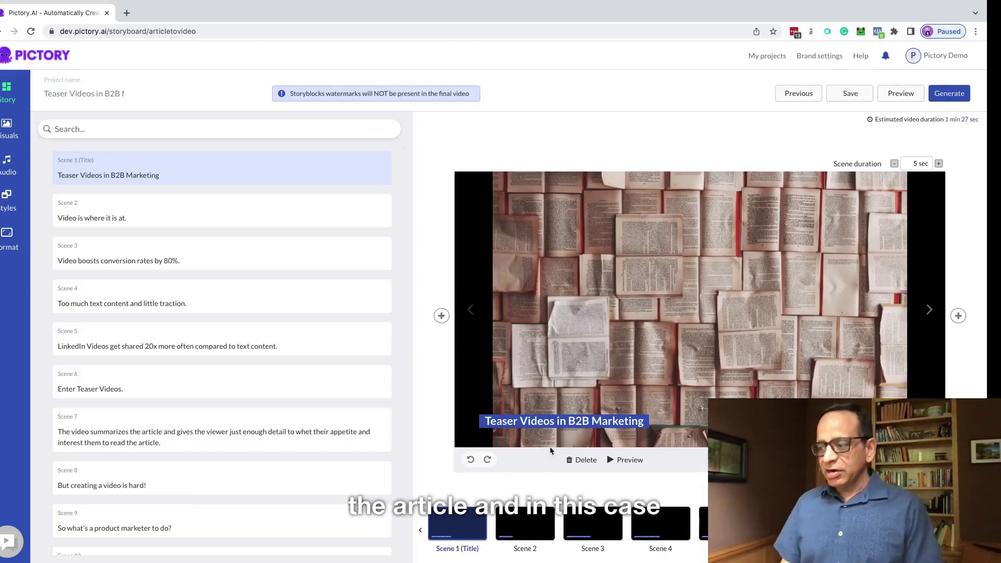
{"action": "left_click", "coordinate": [529, 529]}
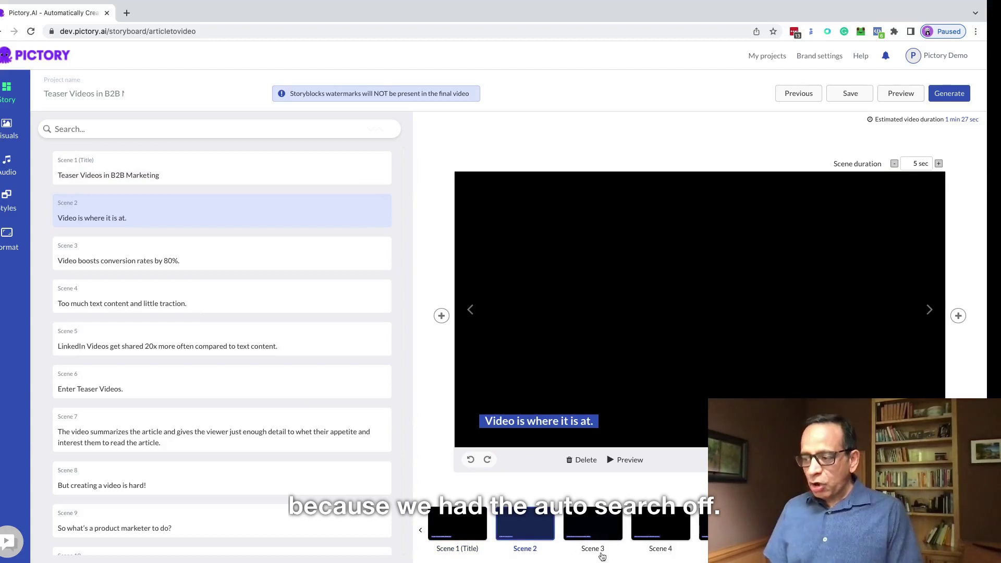
{"action": "left_click", "coordinate": [590, 531]}
{"action": "left_click", "coordinate": [679, 537]}
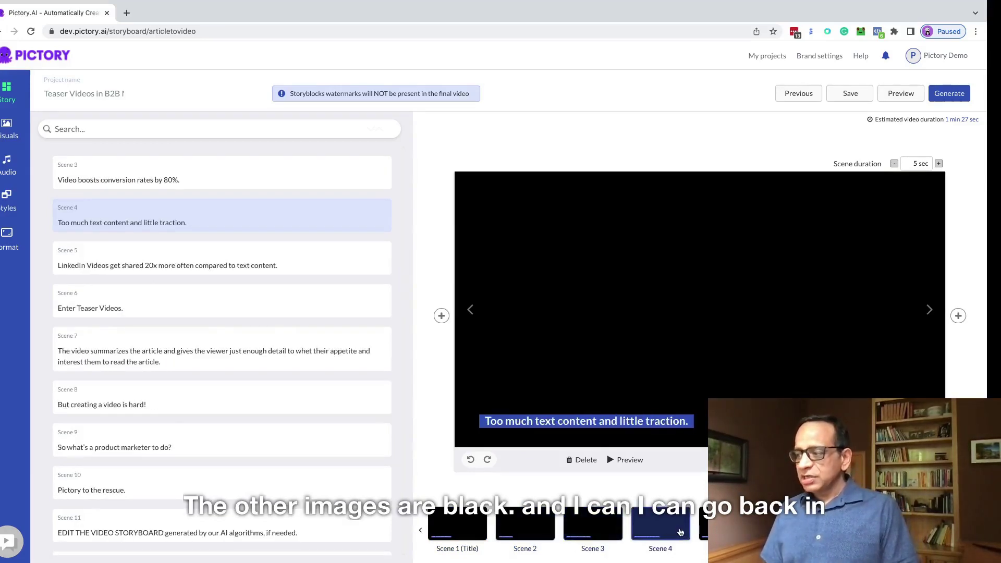
{"action": "left_click", "coordinate": [704, 526]}
{"action": "left_click", "coordinate": [533, 531]}
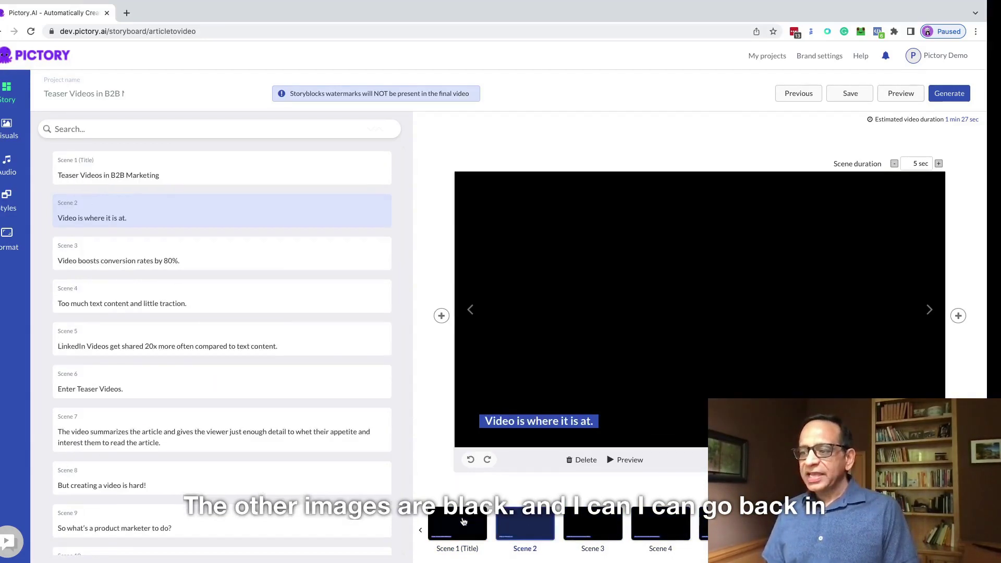
{"action": "left_click", "coordinate": [457, 526]}
Step: Give Scene 2 a video-wall clip from the 'video' visuals tag, then go back home
{"action": "left_click", "coordinate": [9, 130]}
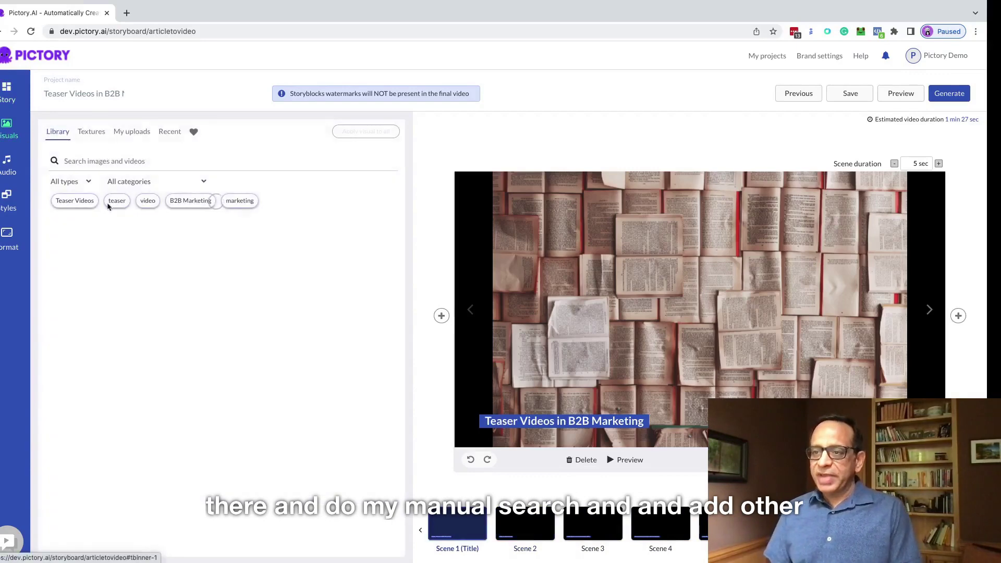
{"action": "left_click", "coordinate": [523, 539]}
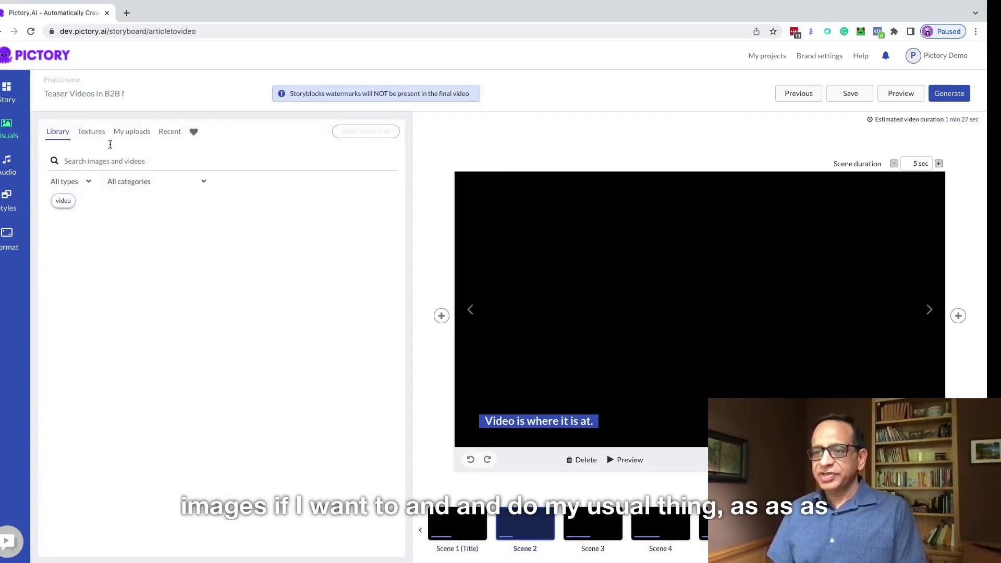
{"action": "left_click", "coordinate": [63, 201]}
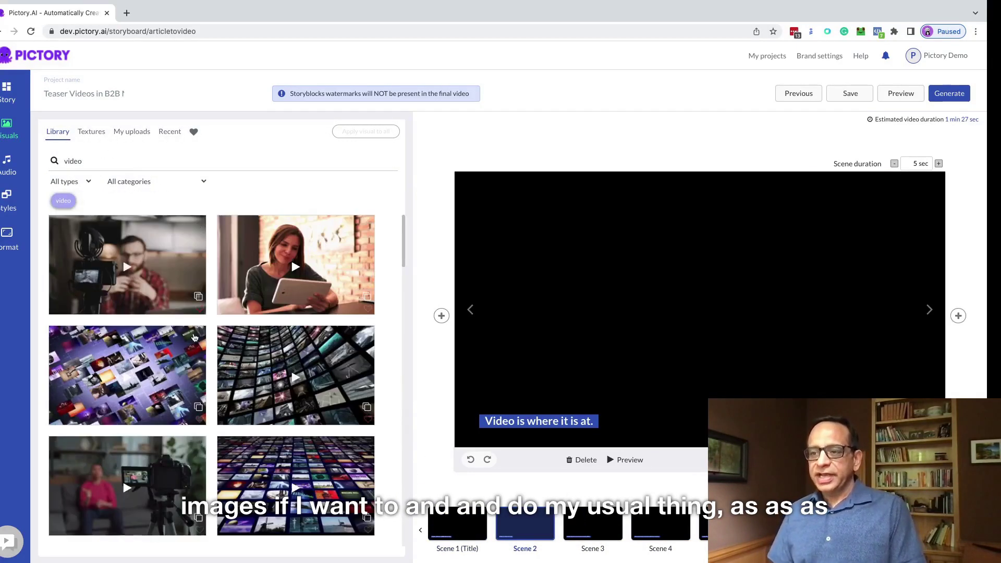
{"action": "left_click", "coordinate": [308, 383]}
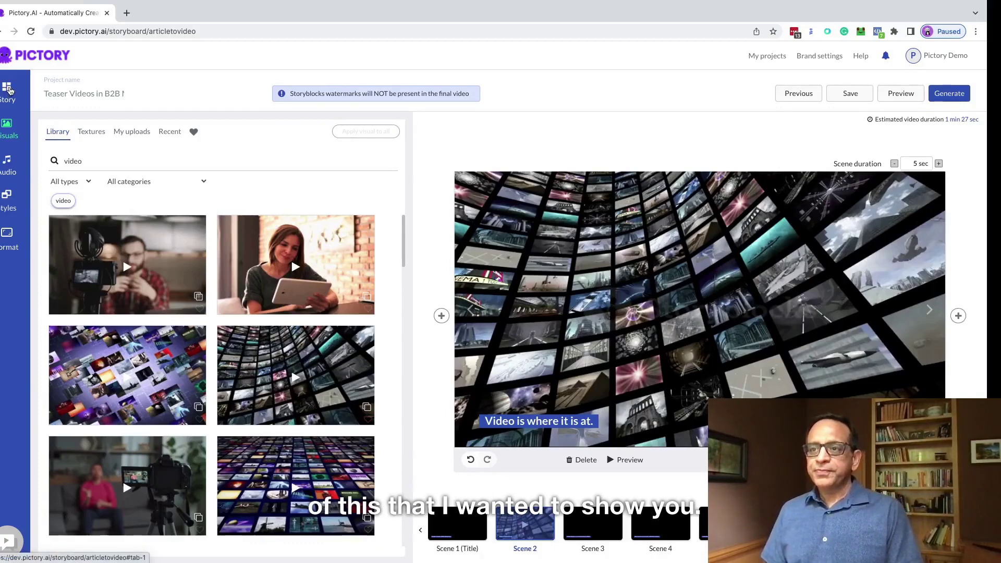
{"action": "left_click", "coordinate": [26, 57]}
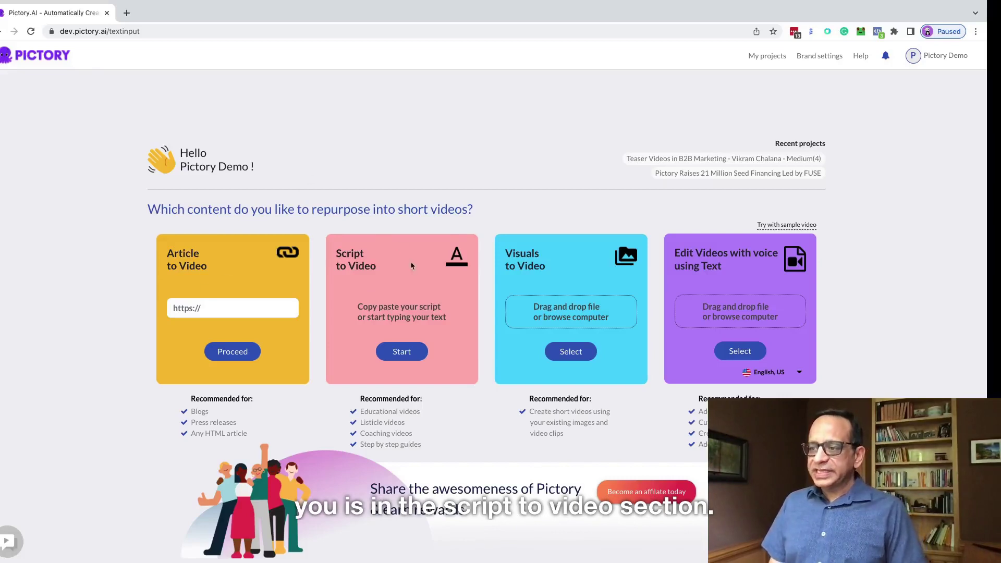
Step: Paste the creator economy script into a new Script to Video project named Demo
{"action": "left_click", "coordinate": [400, 354]}
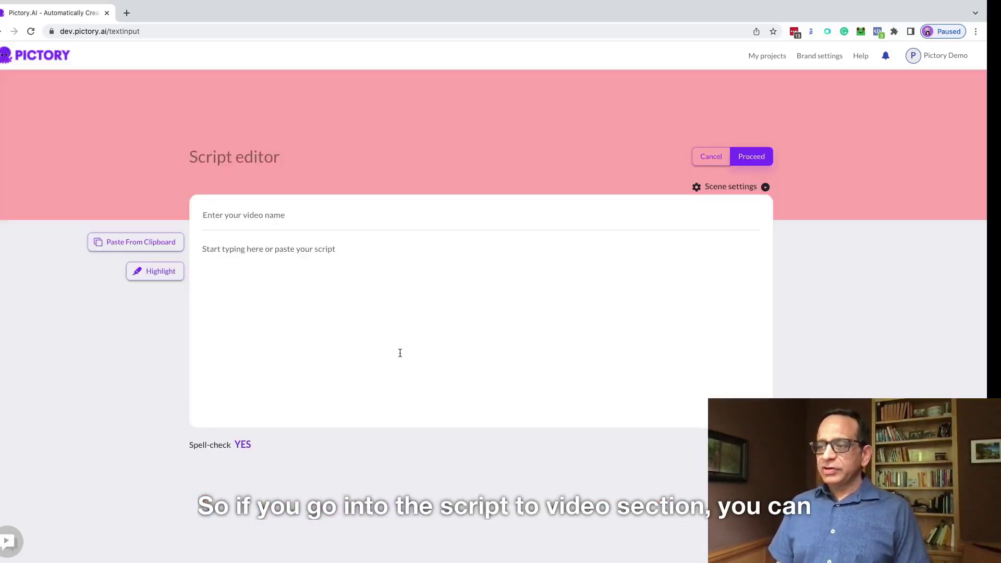
{"action": "left_click", "coordinate": [249, 248]}
{"action": "type", "text": "The creator economy is giving people a chance to specialize in their passions and to pursue their dream jobs.  In the new creator economy, video plays a crucial role.  We are really excited to bring Pictory to these creative entrepreneurs and we are very proud to be part of their journey.  Pictory’s AI-powered automation is a game changer, not only for content creators, but also for marketers.  They can now easily repurpose their existing long-form content like webinars, podcasts, and blogs into dozens of short videos for social media.  Our recent rapid growth with over 5000 global customers is a strong testament to the immense value that we bring."}
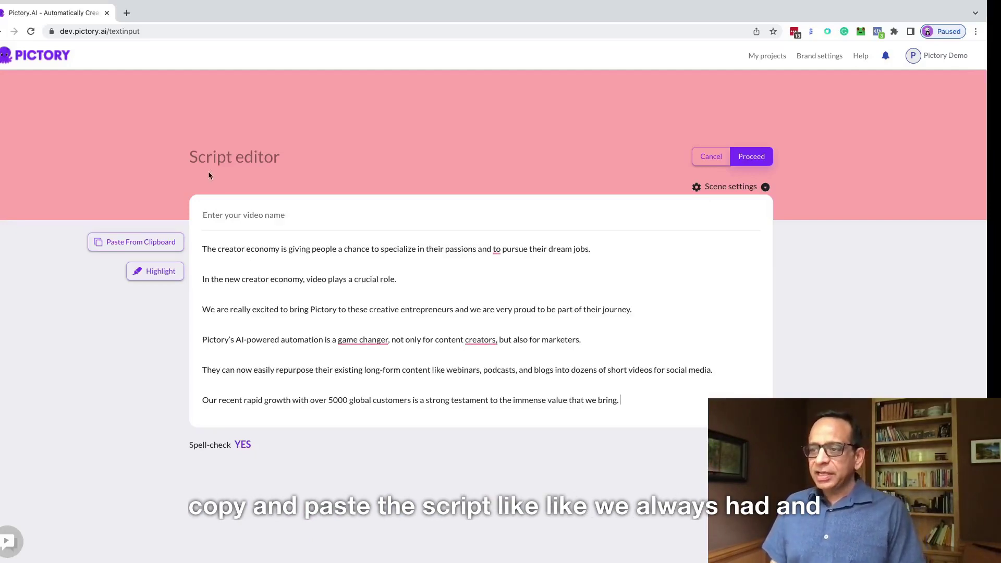
{"action": "left_click", "coordinate": [243, 215]}
{"action": "type", "text": "Demo"}
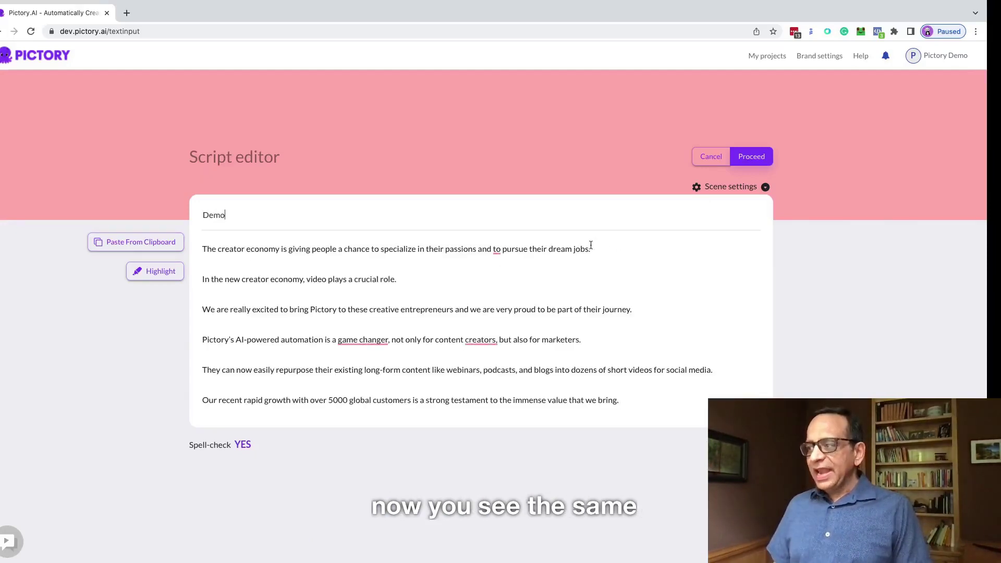
{"action": "left_click", "coordinate": [739, 191]}
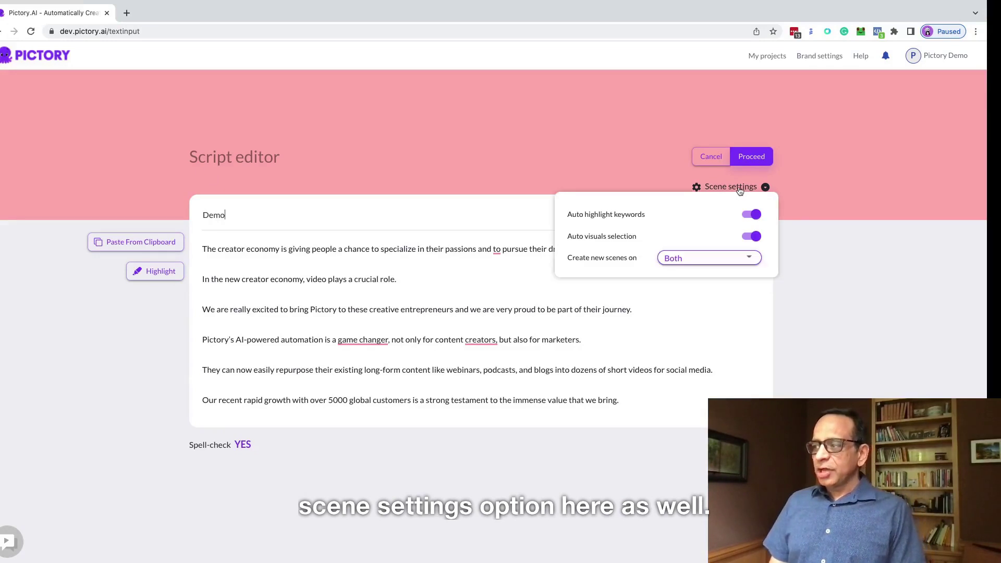
Step: Set 'Create new scenes on' to Line breaks in Scene settings
{"action": "left_click", "coordinate": [713, 258]}
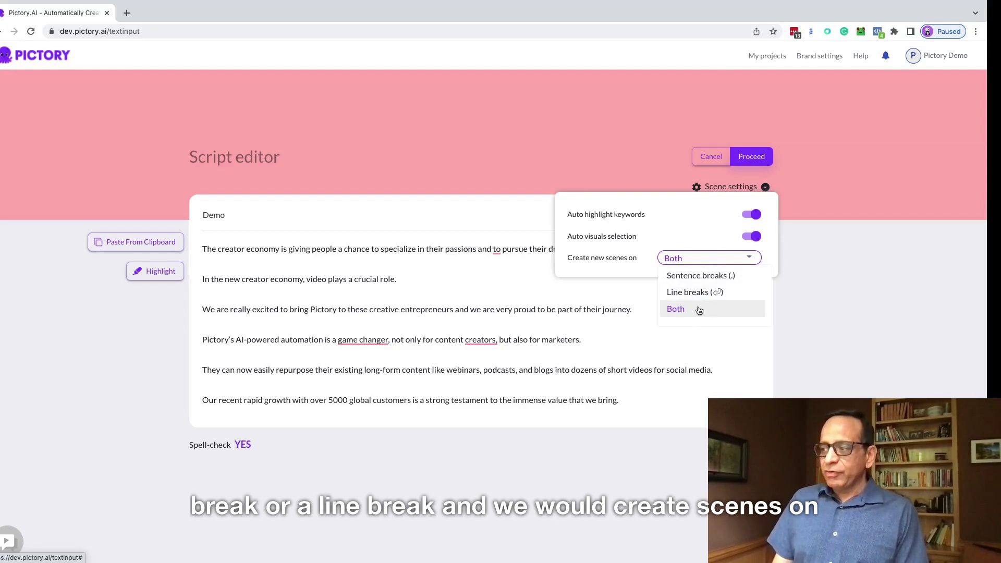
{"action": "left_click", "coordinate": [677, 325]}
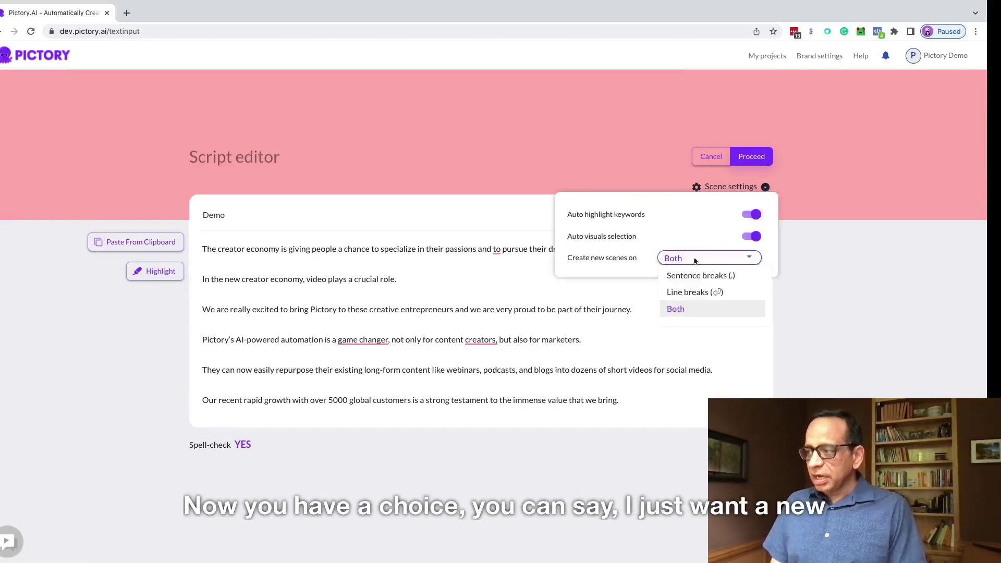
{"action": "left_click", "coordinate": [649, 336]}
{"action": "left_click", "coordinate": [765, 186]}
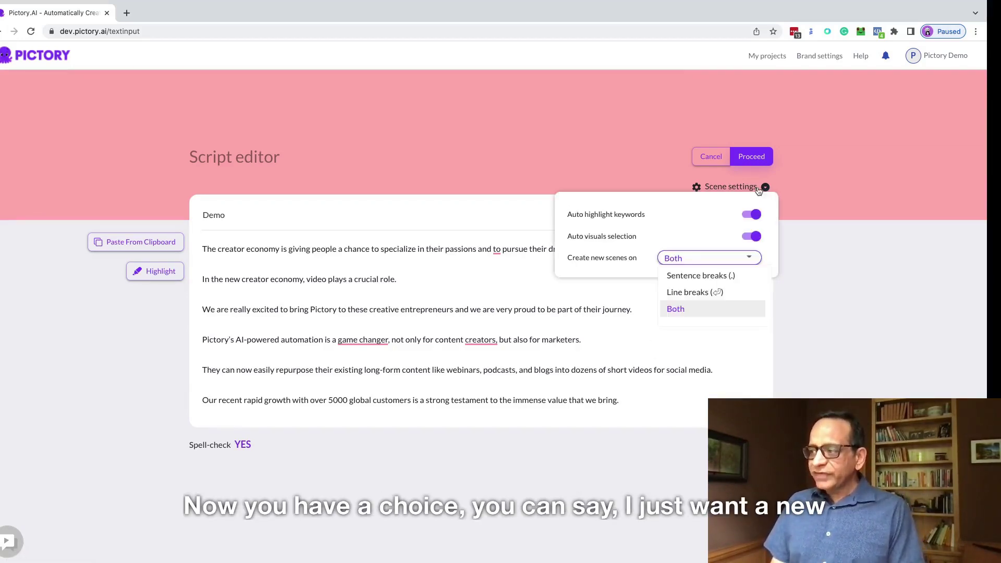
{"action": "left_click", "coordinate": [706, 294]}
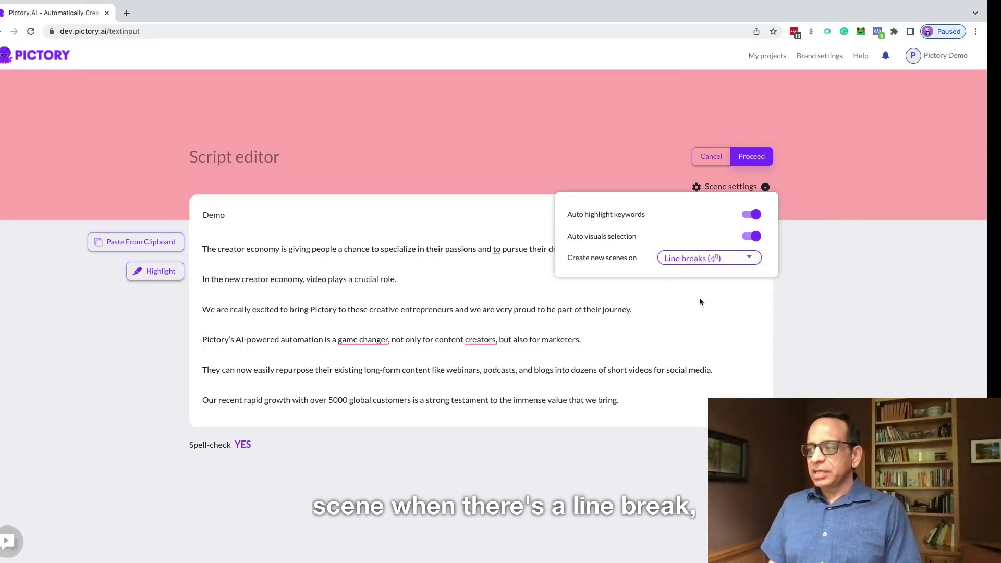
{"action": "left_click", "coordinate": [699, 298]}
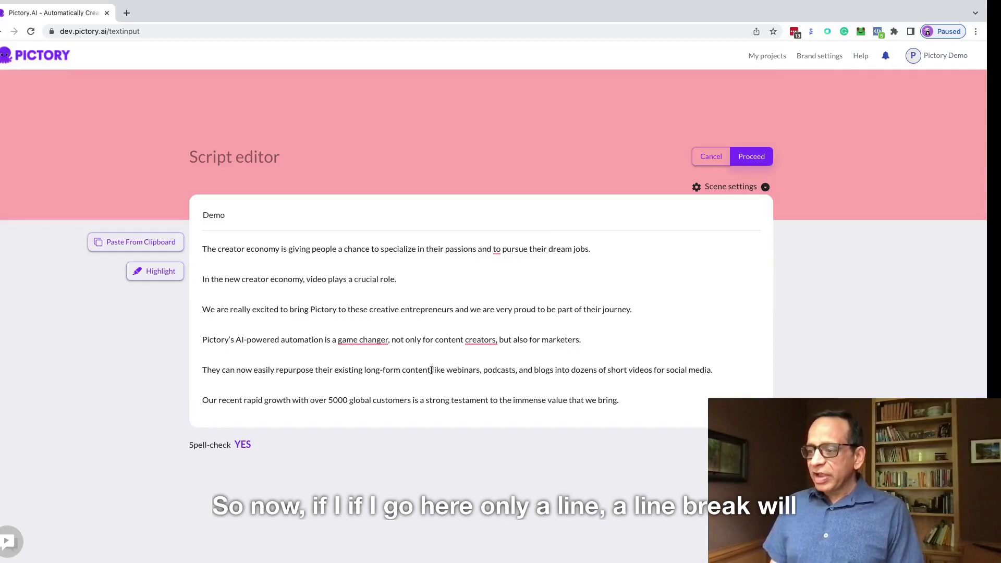
Step: Break after 'long-form content', join 'Our recent rapid growth' to the social media line, and put 'customers' on its own line
{"action": "key", "text": "Return"}
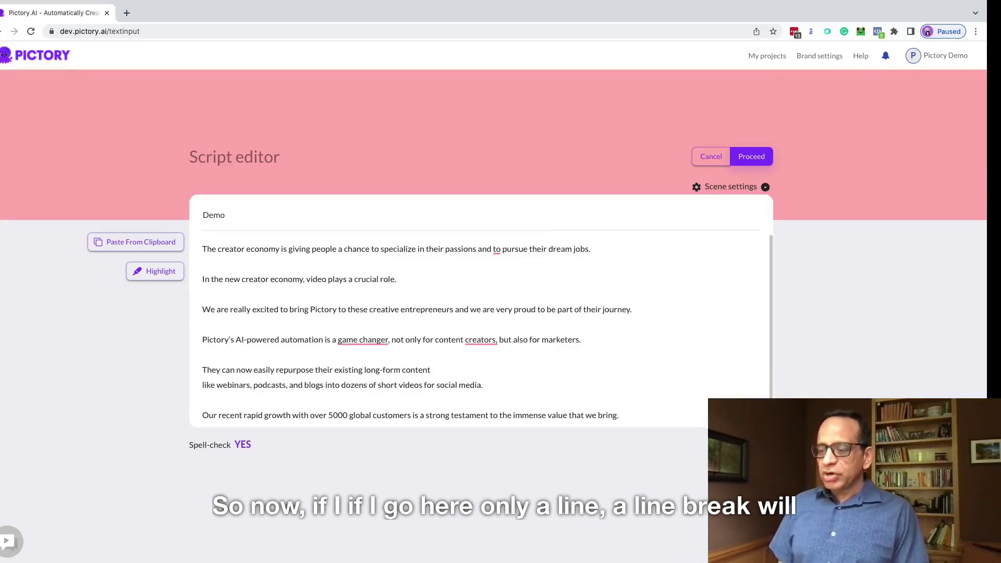
{"action": "key", "text": "Return"}
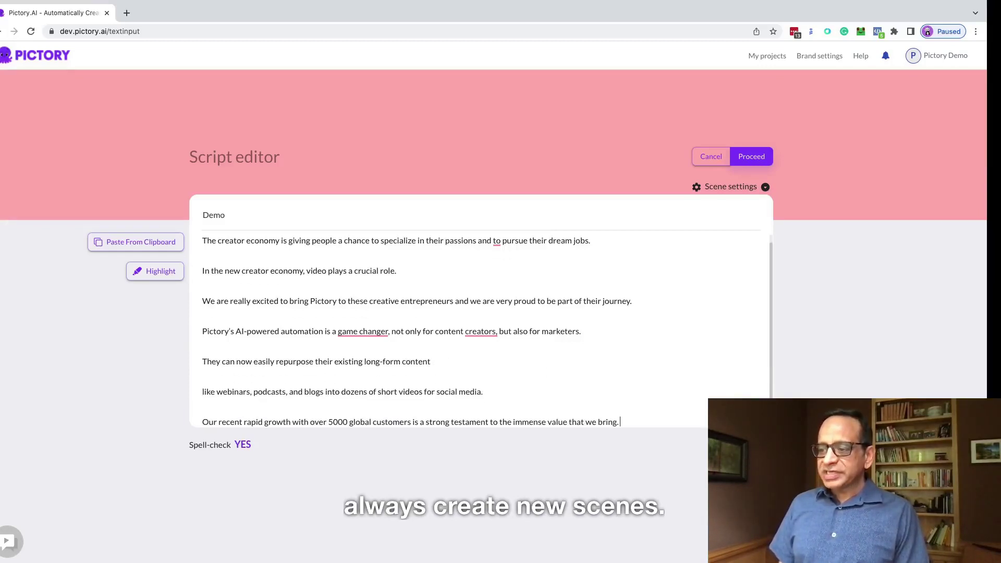
{"action": "key", "text": "BackSpace"}
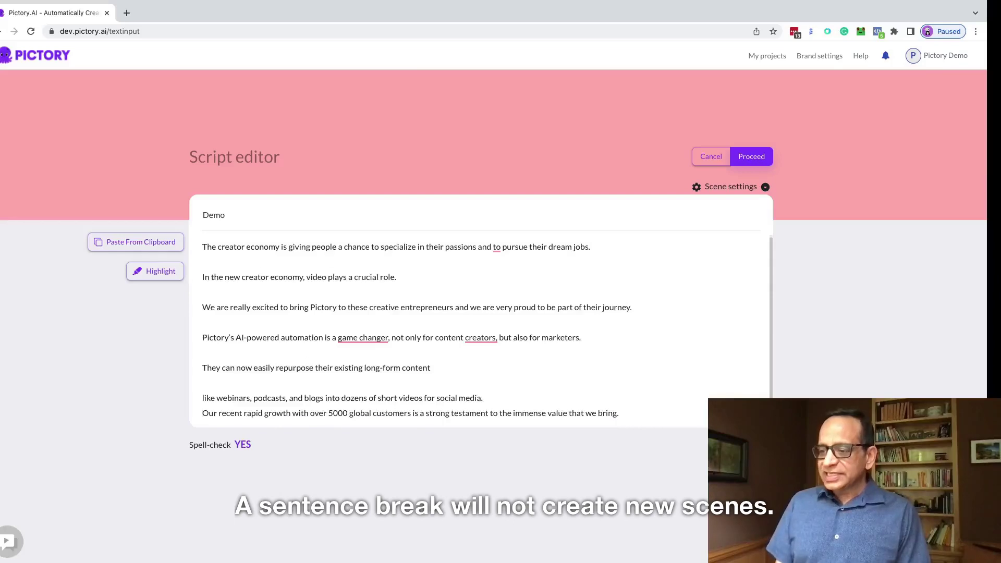
{"action": "key", "text": "BackSpace"}
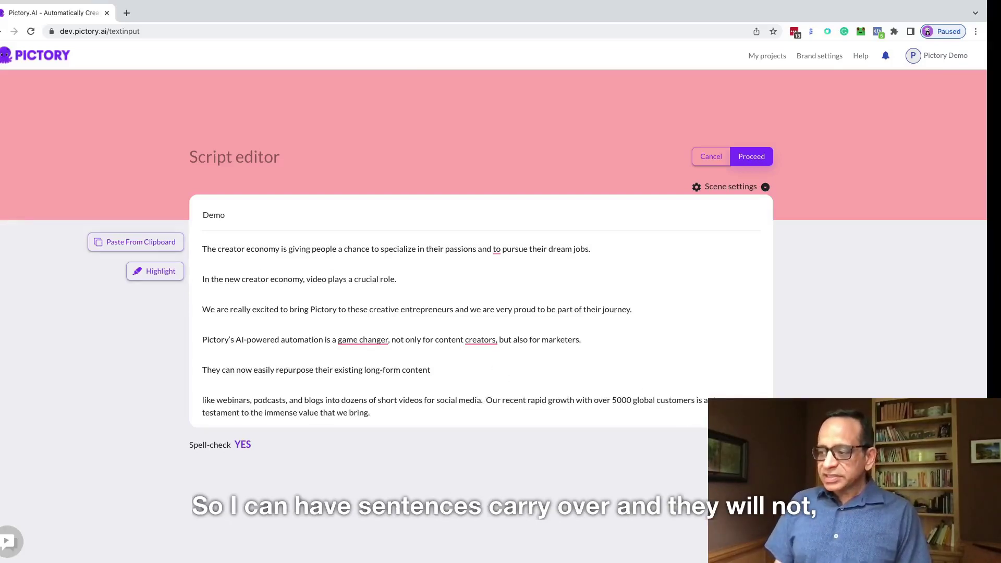
{"action": "key", "text": "Return"}
{"action": "key", "text": "Return"}
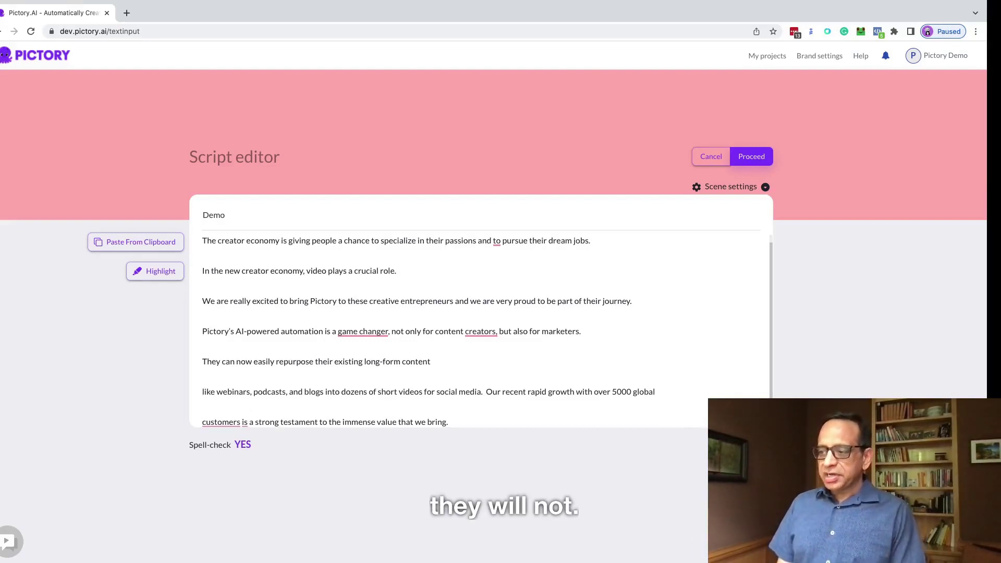
Step: Review the remaining shared line and confirm scenes split only on line breaks
{"action": "left_click_drag", "start_coordinate": [425, 393], "coordinate": [533, 393]}
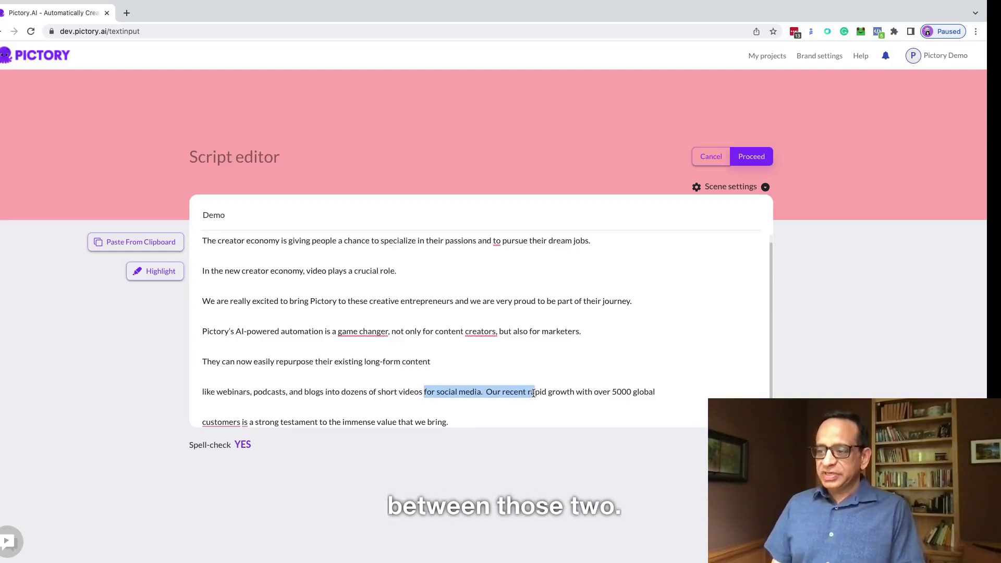
{"action": "left_click", "coordinate": [225, 359]}
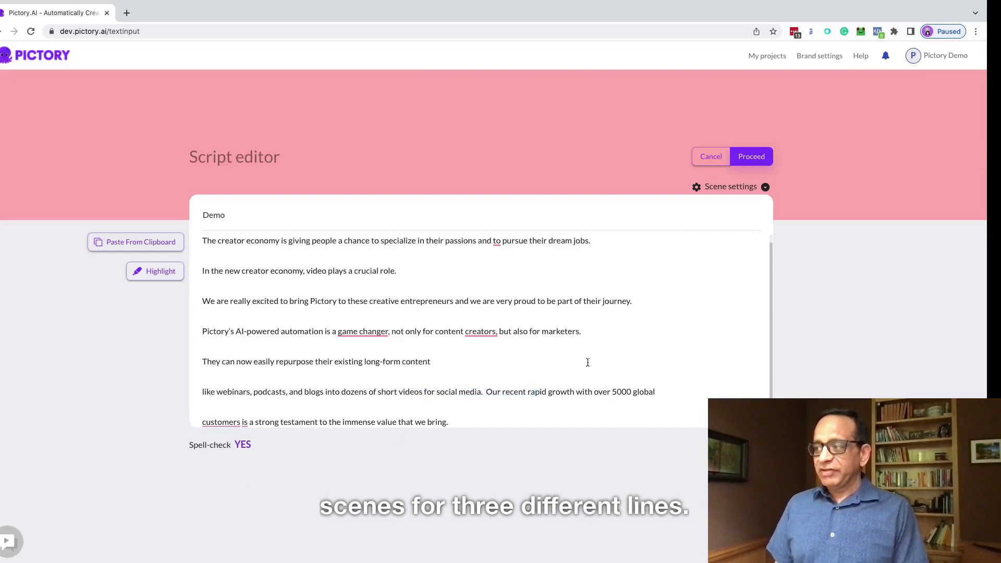
{"action": "left_click", "coordinate": [765, 187]}
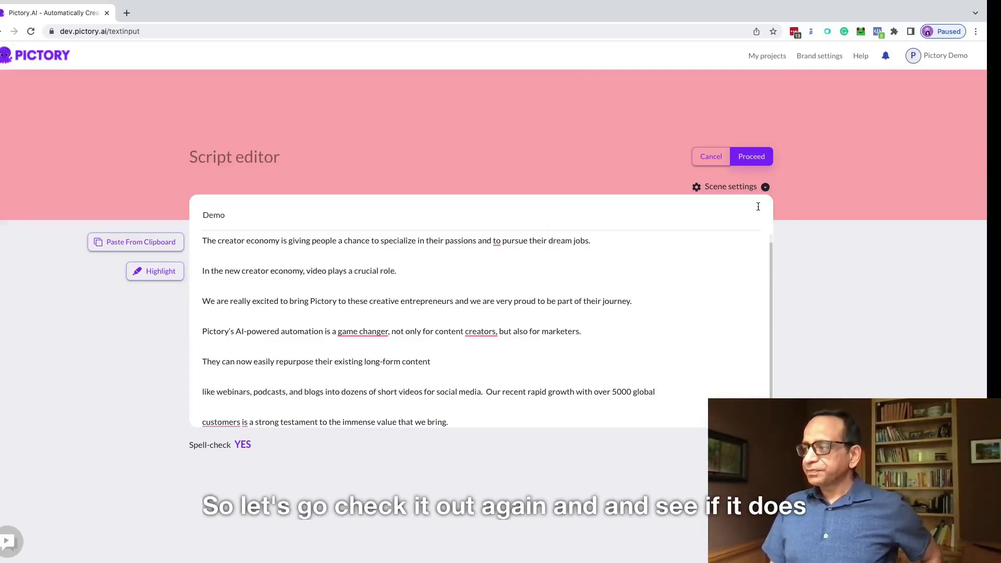
{"action": "left_click", "coordinate": [765, 187]}
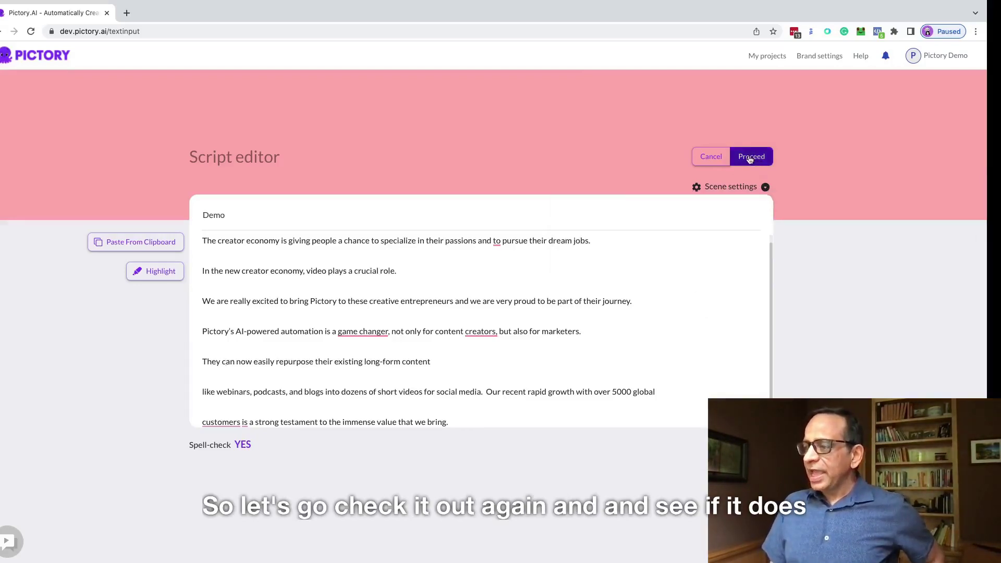
Step: Create a 16:9 landscape storyboard and check that Scenes 5, 6 and 7 match the long-form content, webinars and customers lines
{"action": "left_click", "coordinate": [750, 158]}
{"action": "left_click", "coordinate": [234, 230]}
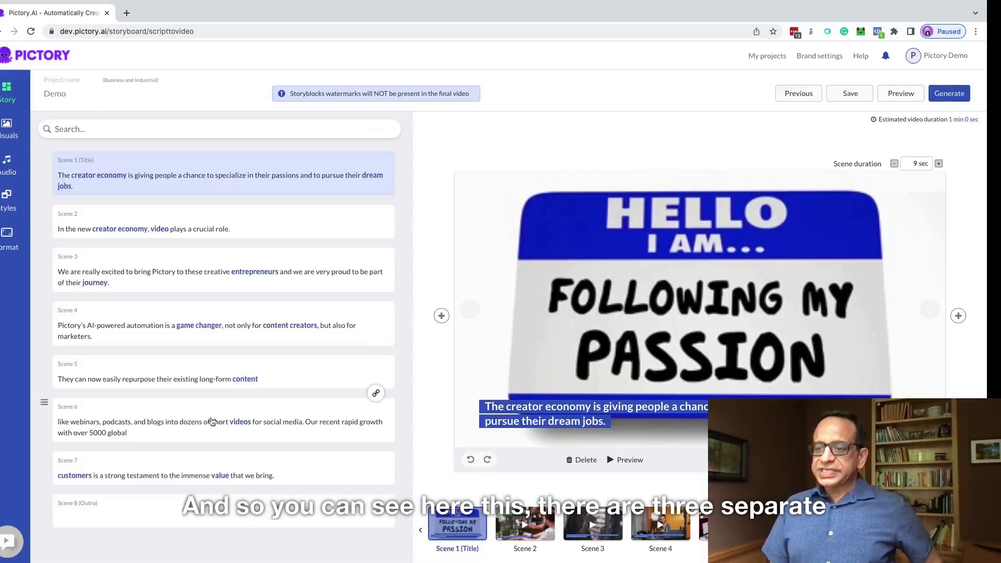
{"action": "left_click", "coordinate": [224, 376]}
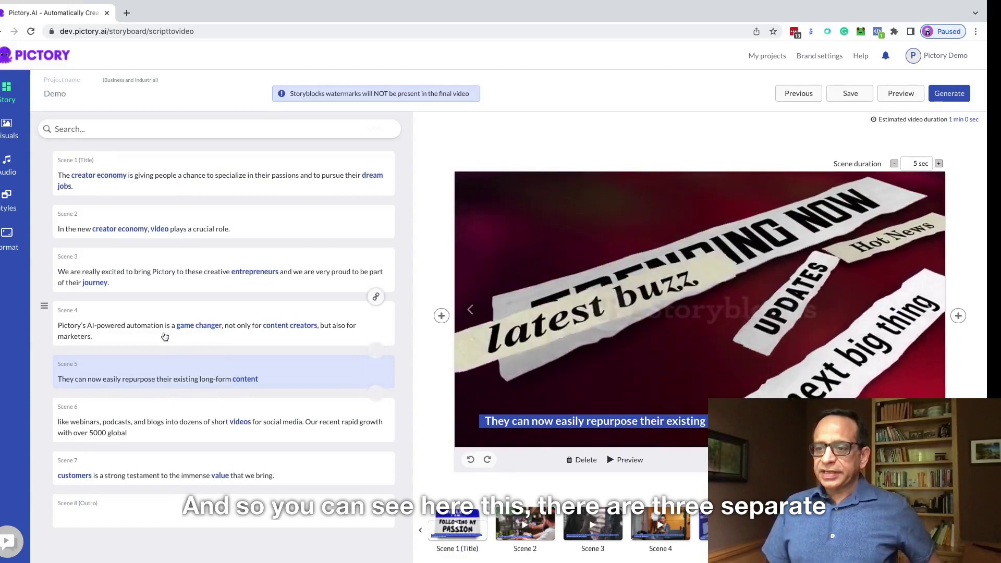
{"action": "left_click", "coordinate": [179, 431]}
{"action": "left_click", "coordinate": [192, 472]}
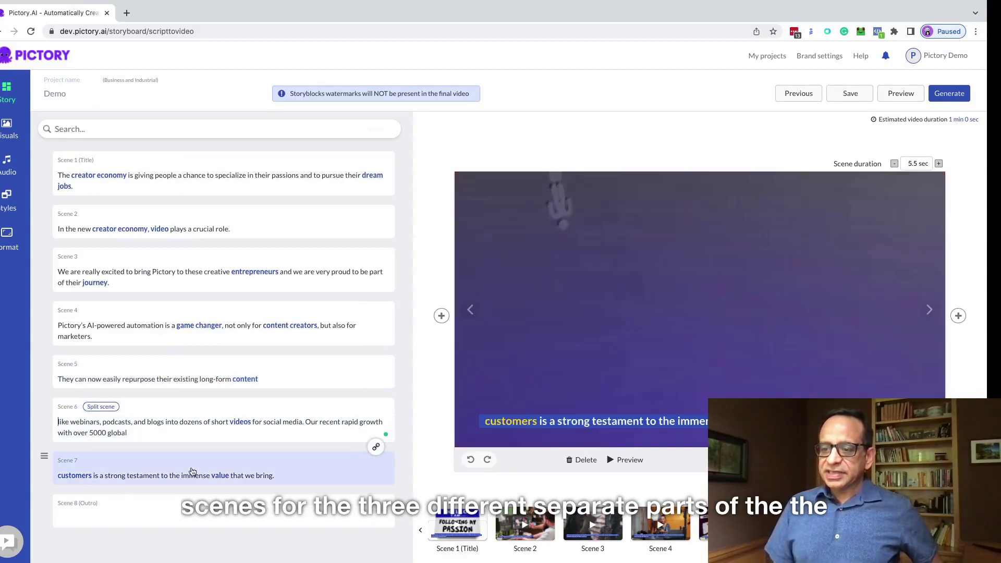
{"action": "left_click", "coordinate": [209, 376]}
{"action": "left_click", "coordinate": [214, 417]}
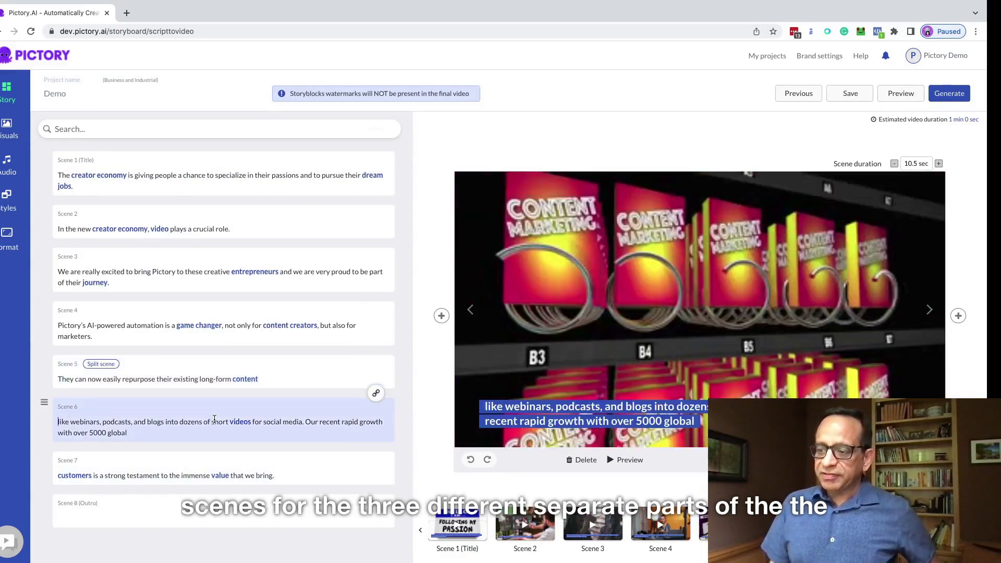
{"action": "left_click", "coordinate": [203, 473]}
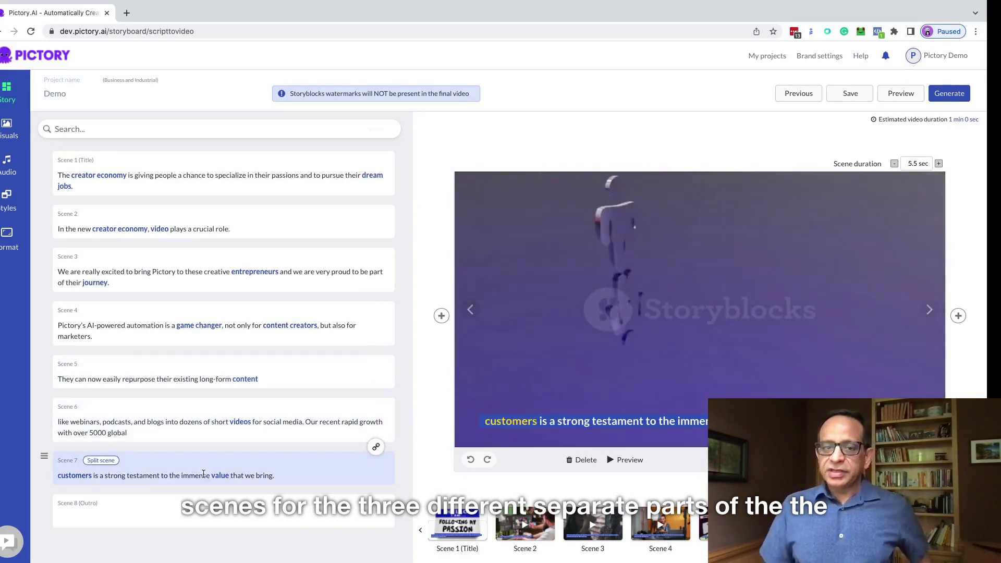